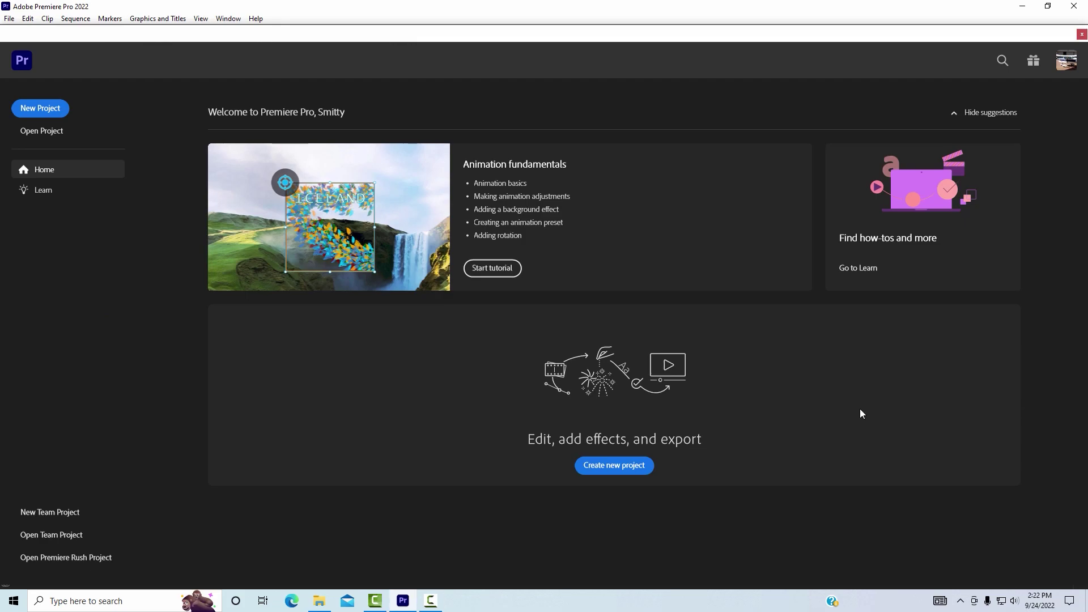
Start a new project, rename it from Untitled to My360Video, and create it.
{"action": "left_click", "coordinate": [614, 465]}
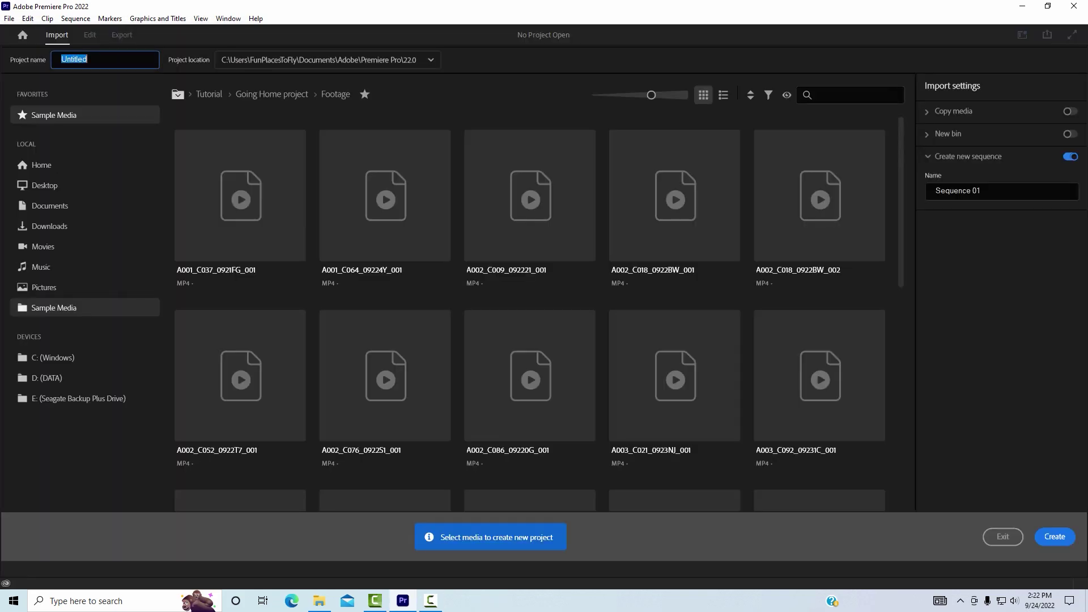
{"action": "left_click", "coordinate": [126, 51]}
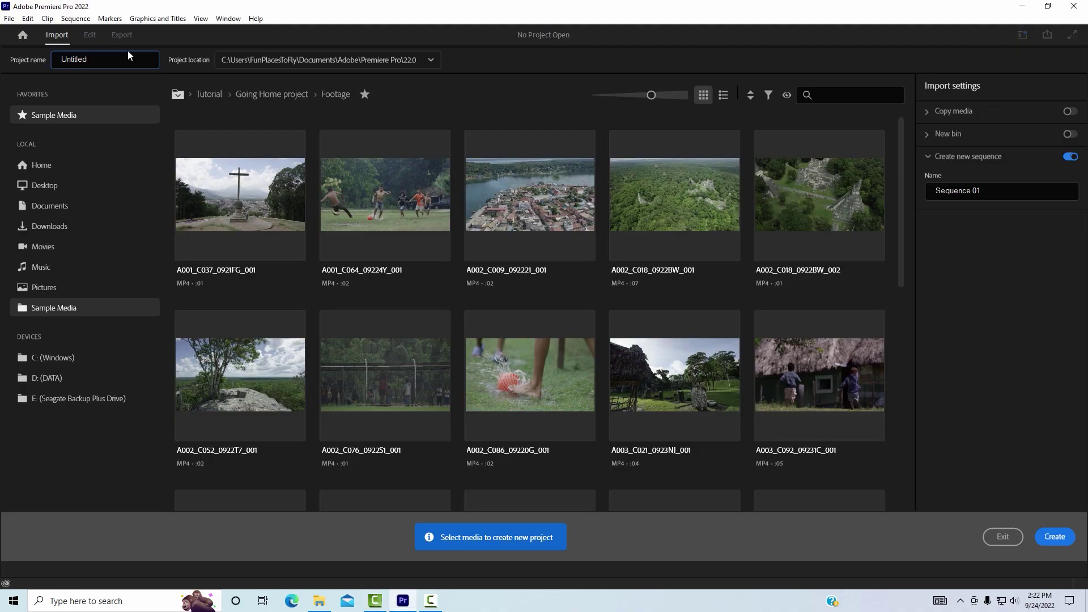
{"action": "key", "text": "Home"}
{"action": "type", "text": "My360Video"}
{"action": "key", "text": "Delete"}
{"action": "key", "text": "Delete"}
{"action": "left_click", "coordinate": [1055, 537]}
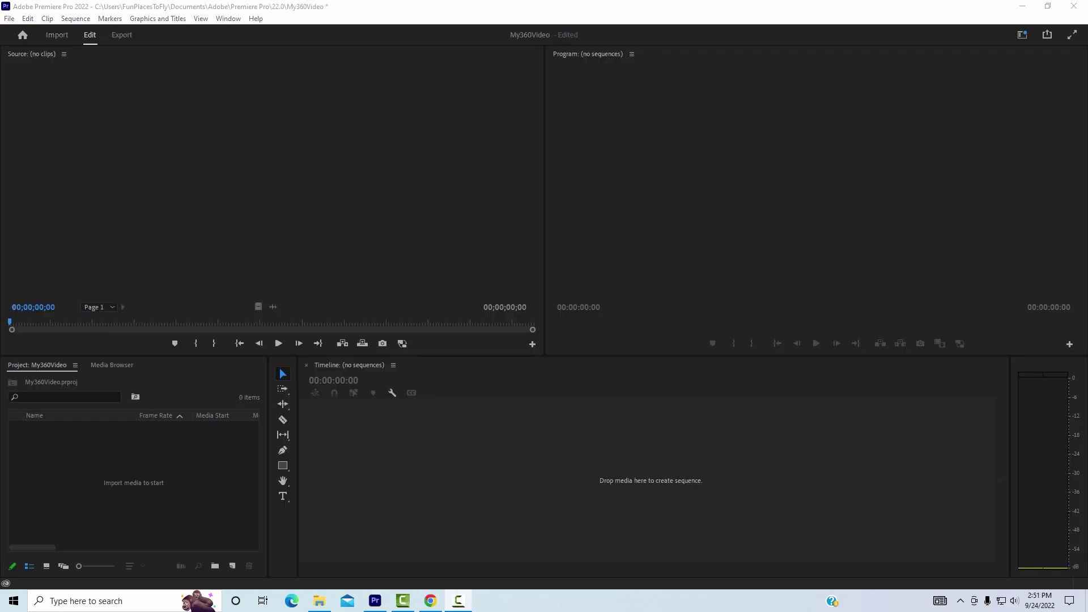
Import MaxWingGS050006.mp4 and drag it onto the timeline to build a MaxWingGS050006 sequence.
{"action": "right_click", "coordinate": [141, 465]}
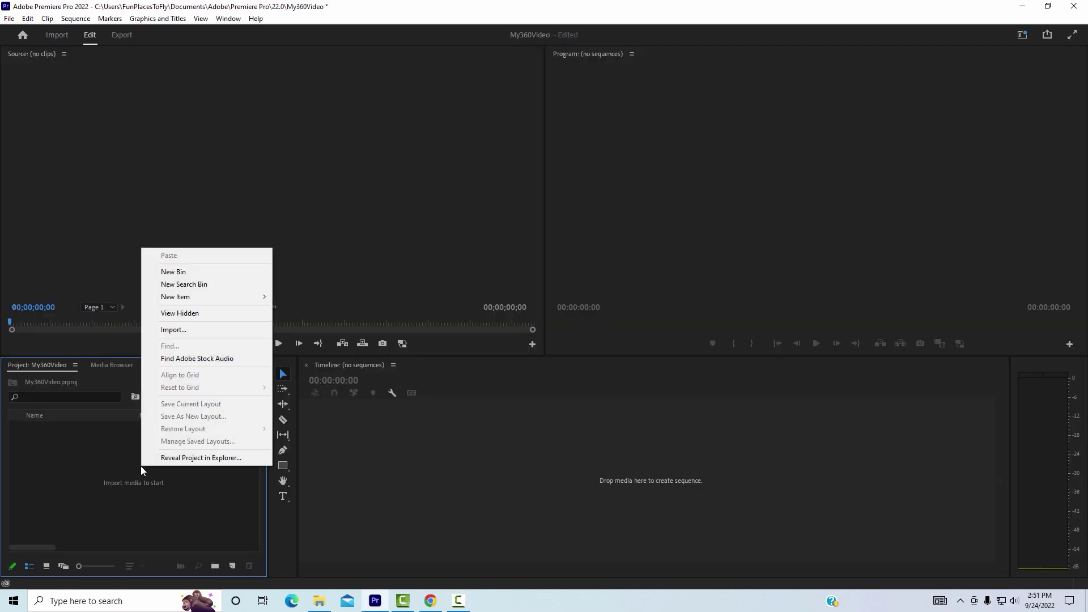
{"action": "left_click", "coordinate": [174, 329]}
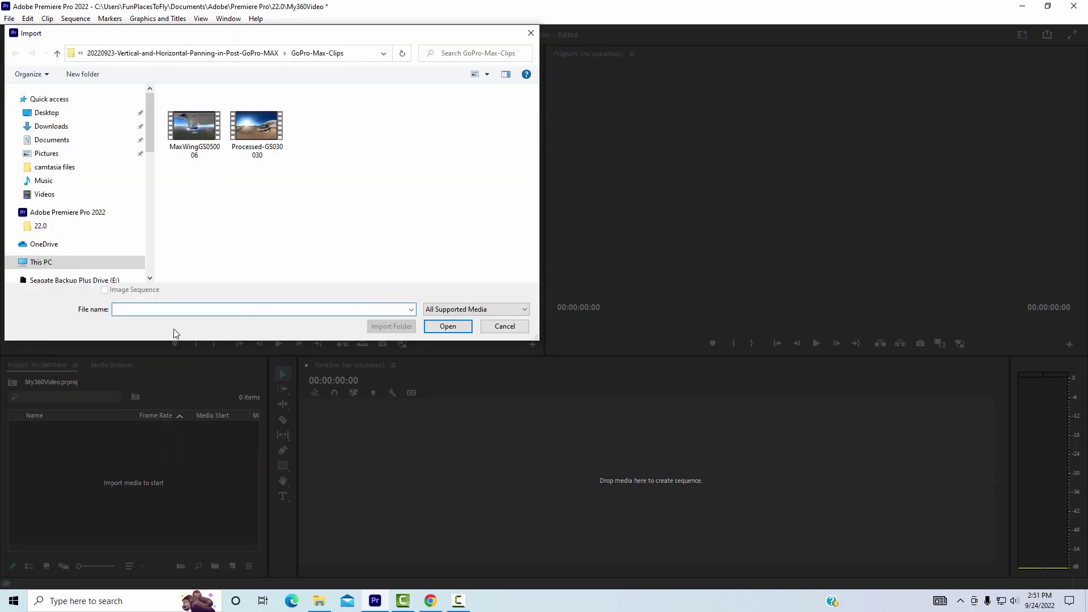
{"action": "left_click", "coordinate": [201, 144]}
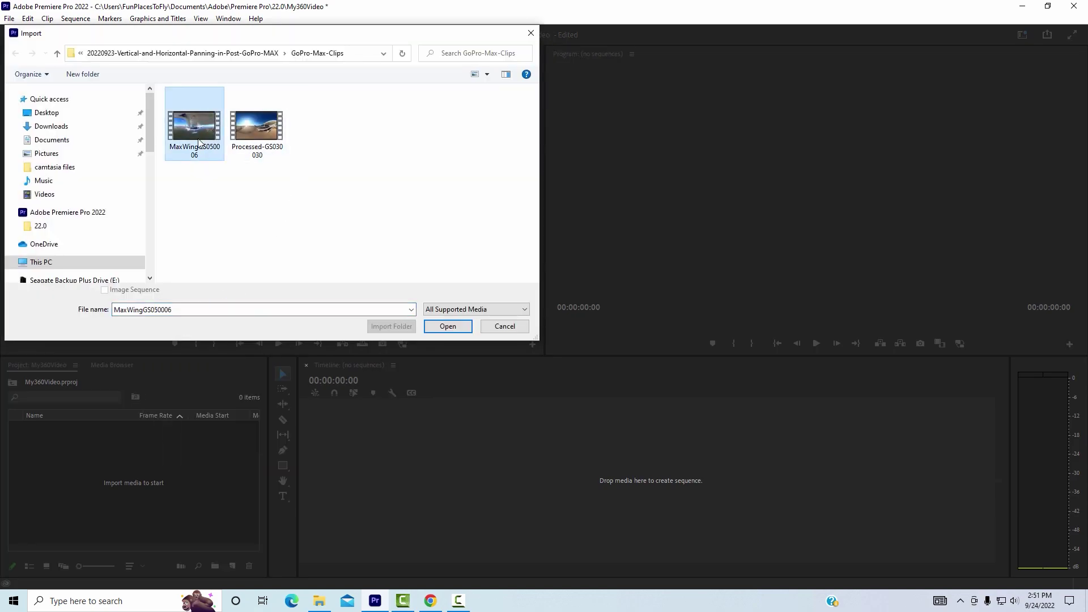
{"action": "left_click", "coordinate": [446, 327]}
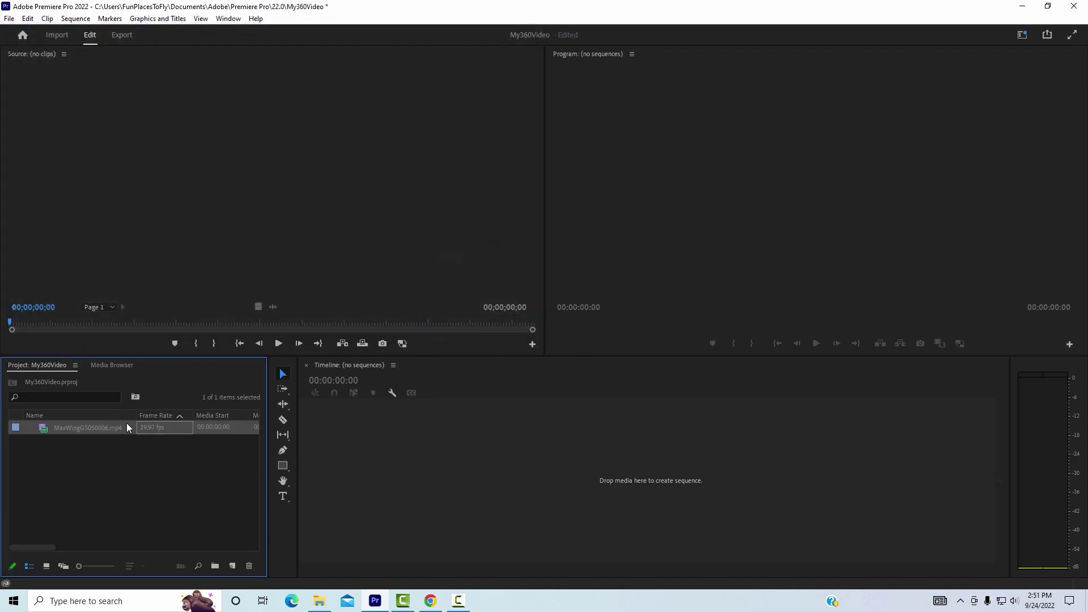
{"action": "left_click_drag", "start_coordinate": [127, 426], "coordinate": [399, 459]}
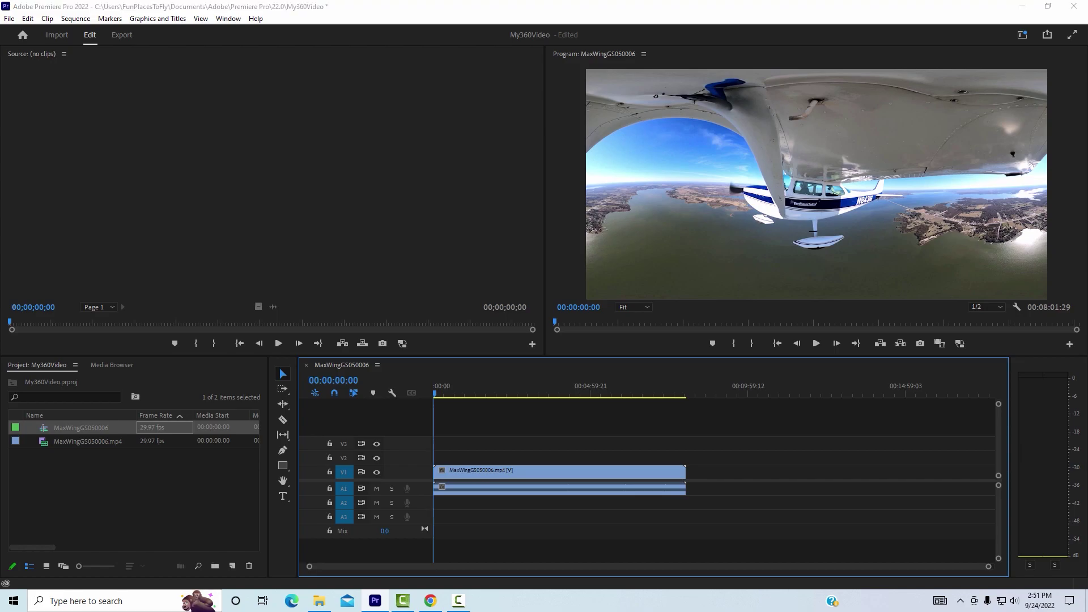
Set the MaxWingGS050006 sequence's VR projection to Equirectangular and accept deleting the previews.
{"action": "left_click", "coordinate": [186, 393]}
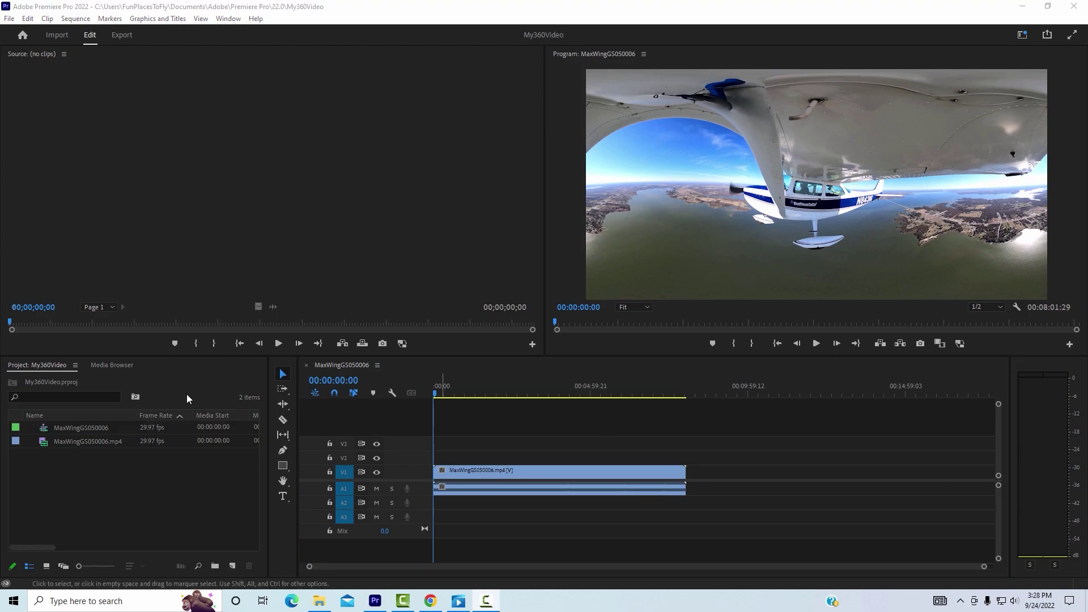
{"action": "left_click", "coordinate": [86, 426]}
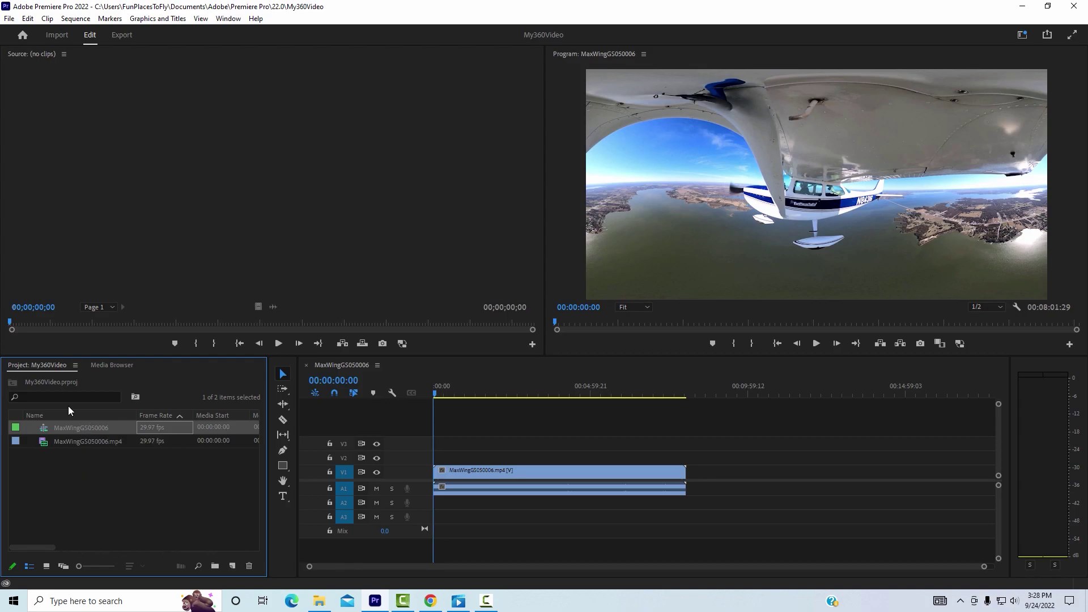
{"action": "left_click", "coordinate": [87, 19]}
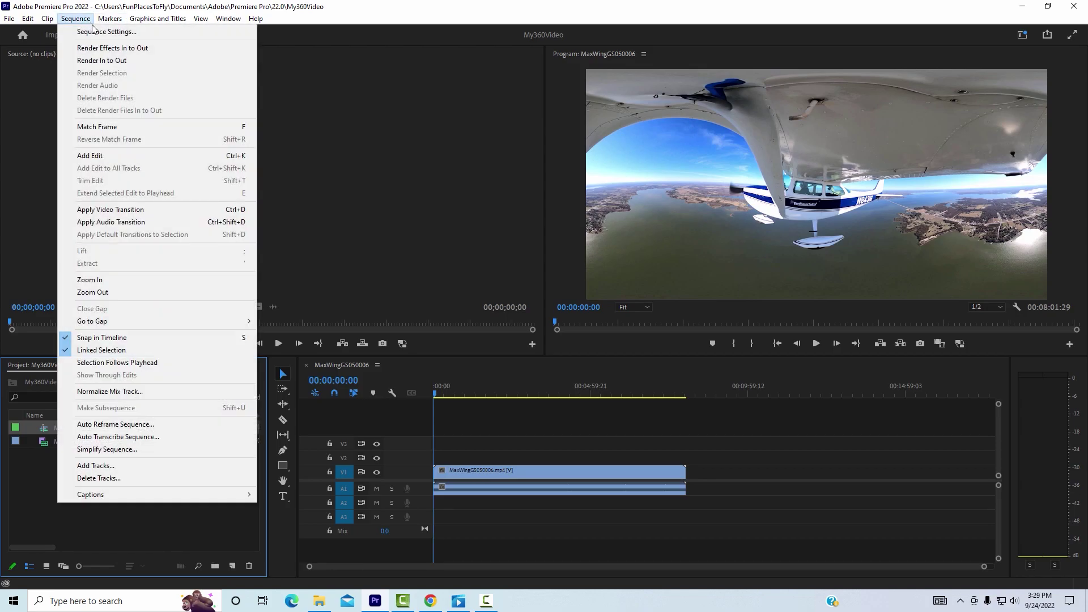
{"action": "left_click", "coordinate": [106, 32]}
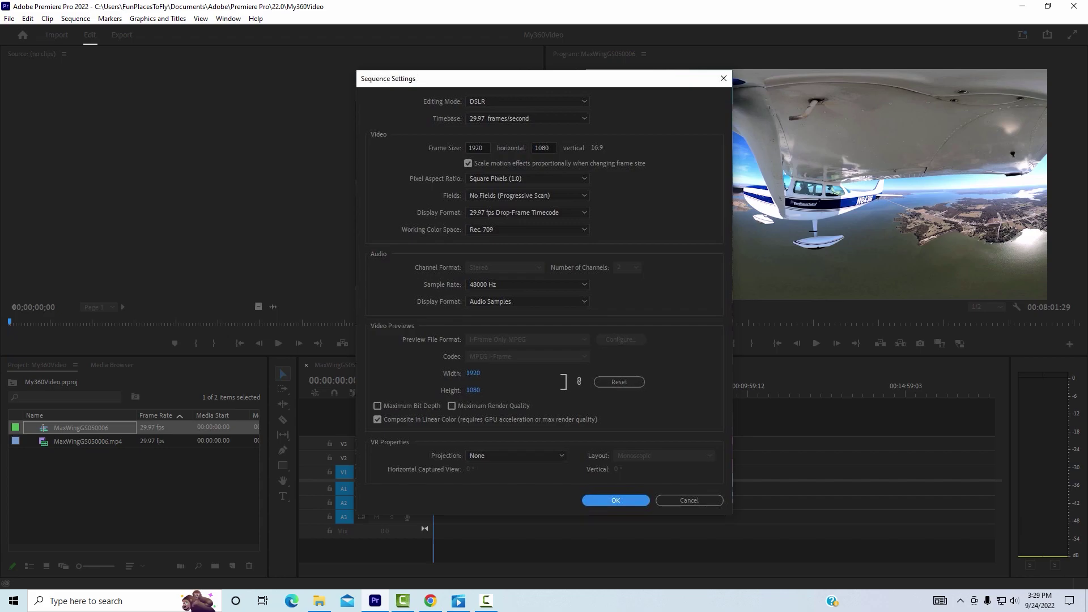
{"action": "left_click", "coordinate": [628, 496]}
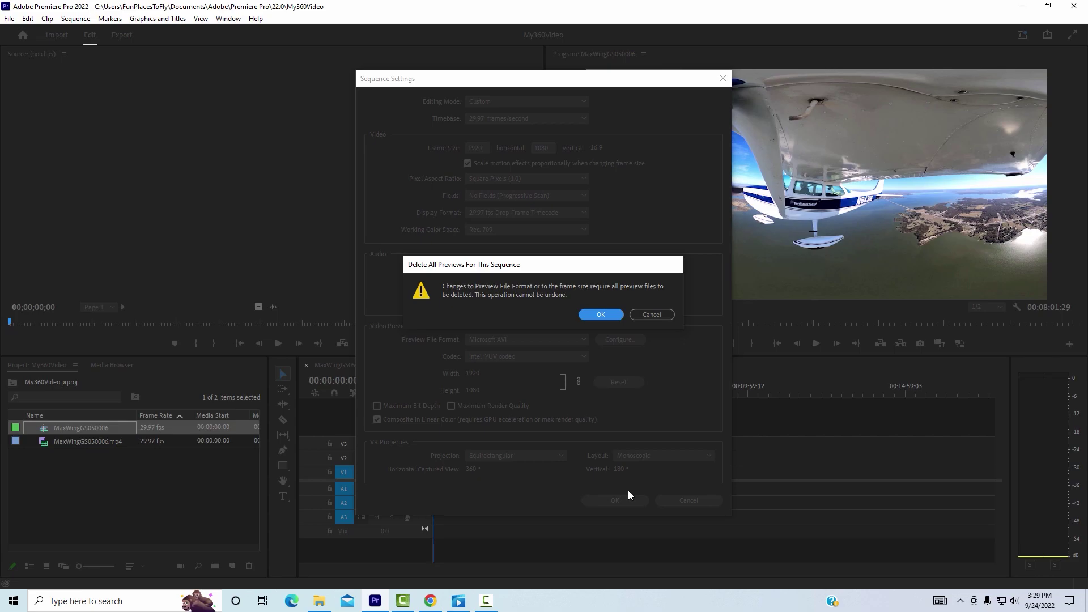
{"action": "left_click", "coordinate": [600, 314]}
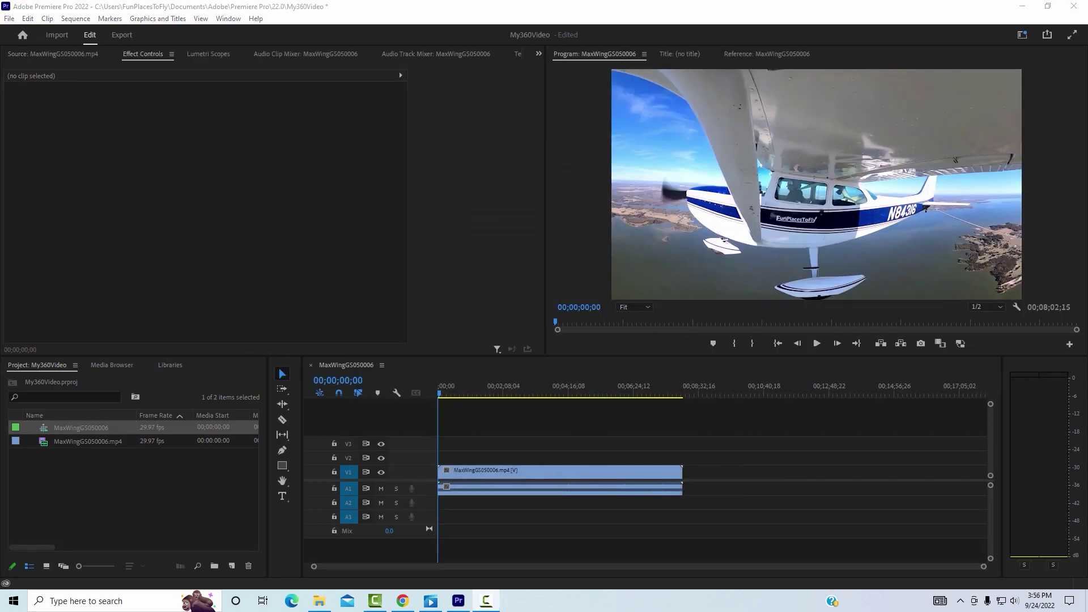
Cut the airplane clip with the Razor at about 30 seconds and delete the later part.
{"action": "left_click_drag", "start_coordinate": [984, 566], "coordinate": [751, 590]}
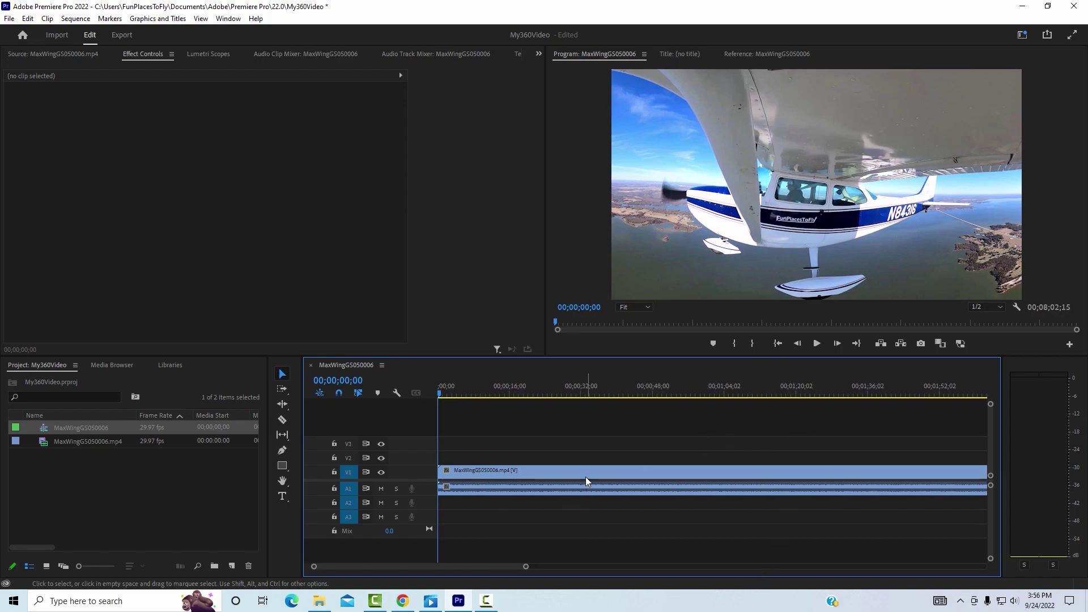
{"action": "left_click", "coordinate": [571, 474]}
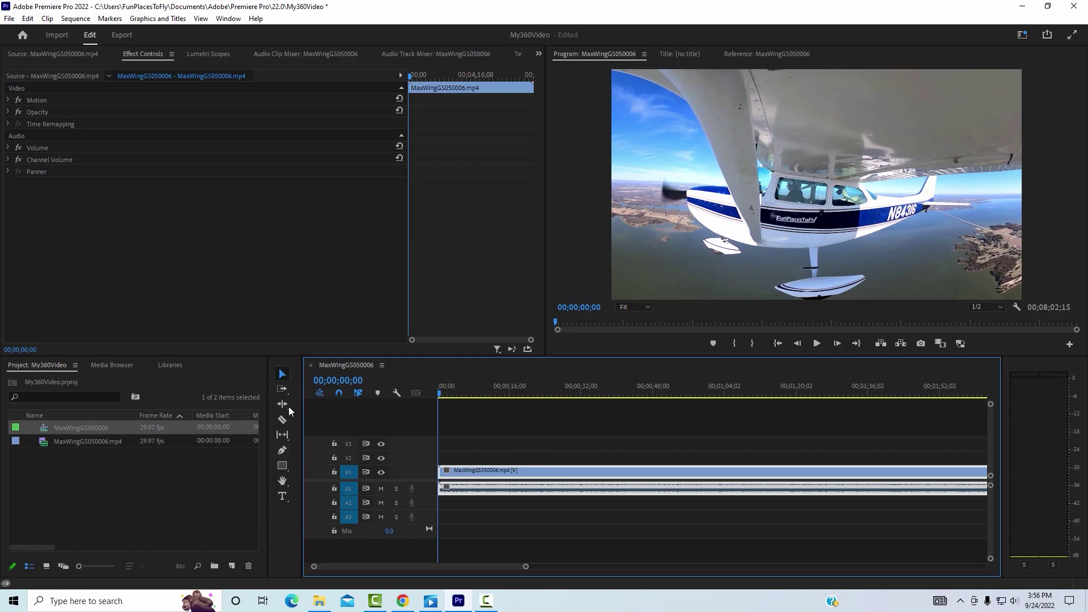
{"action": "left_click", "coordinate": [282, 419]}
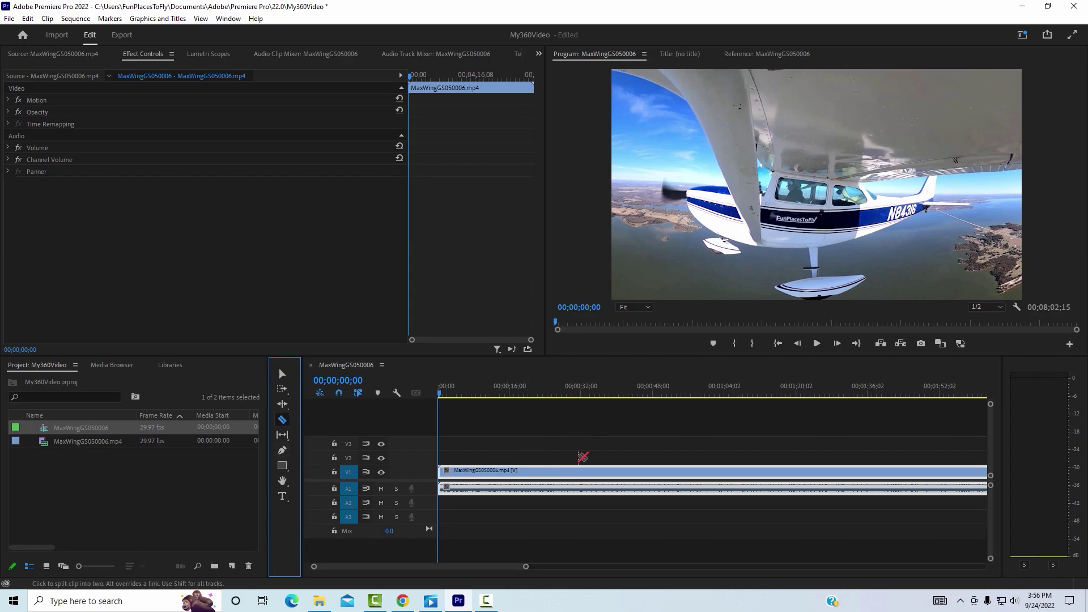
{"action": "left_click", "coordinate": [575, 475]}
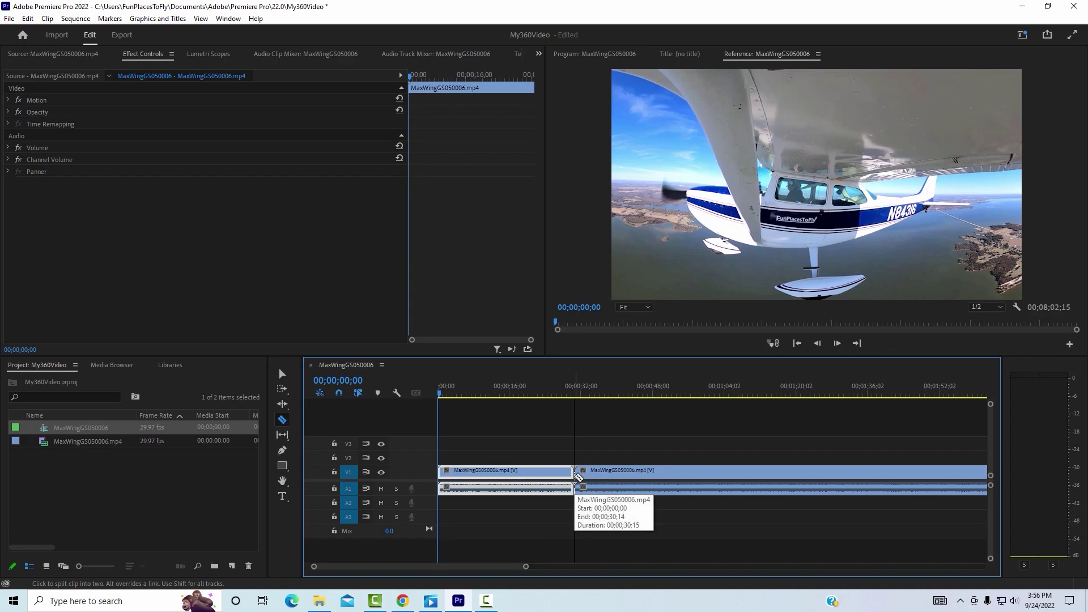
{"action": "left_click", "coordinate": [281, 371]}
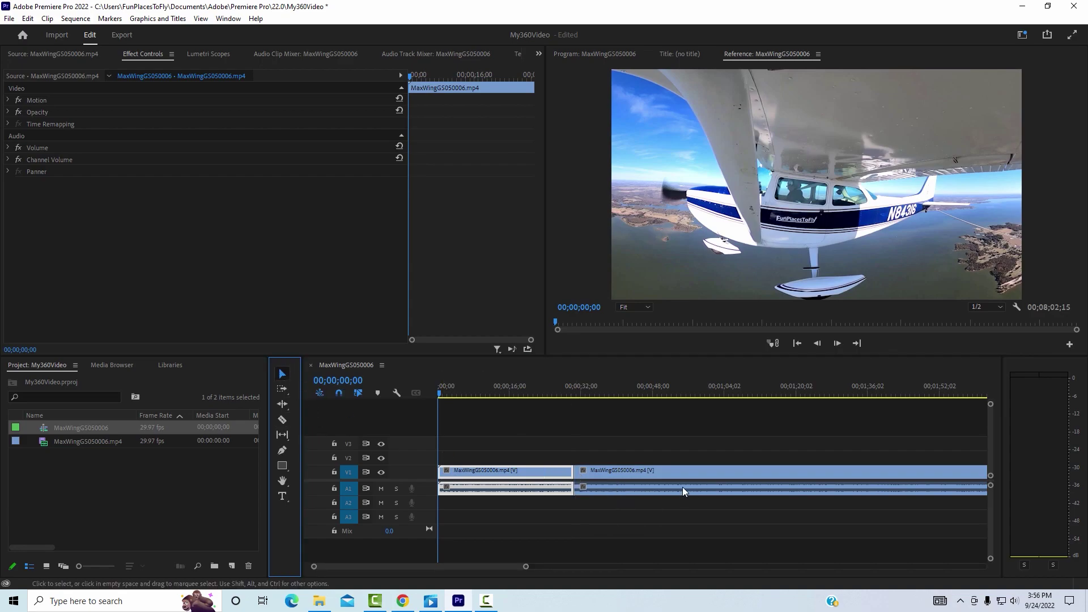
{"action": "left_click", "coordinate": [667, 474]}
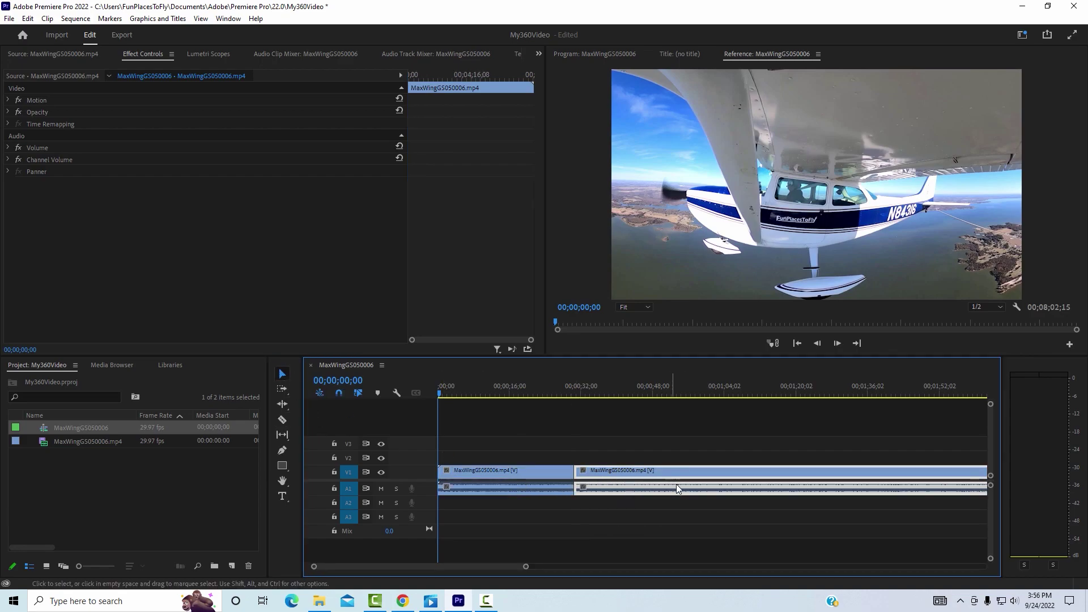
{"action": "key", "text": "Delete"}
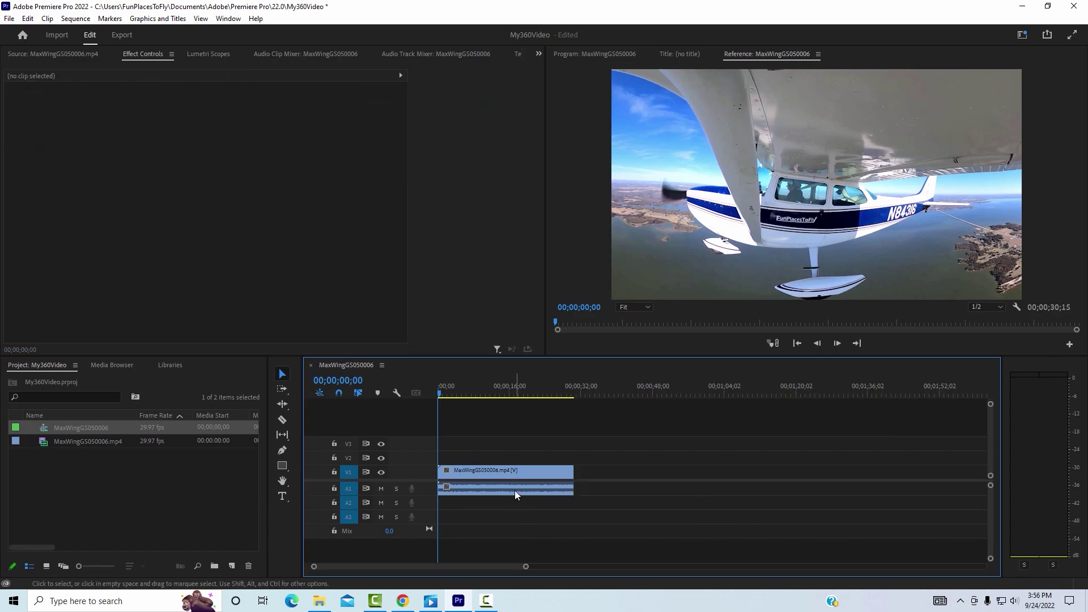
{"action": "left_click", "coordinate": [514, 470]}
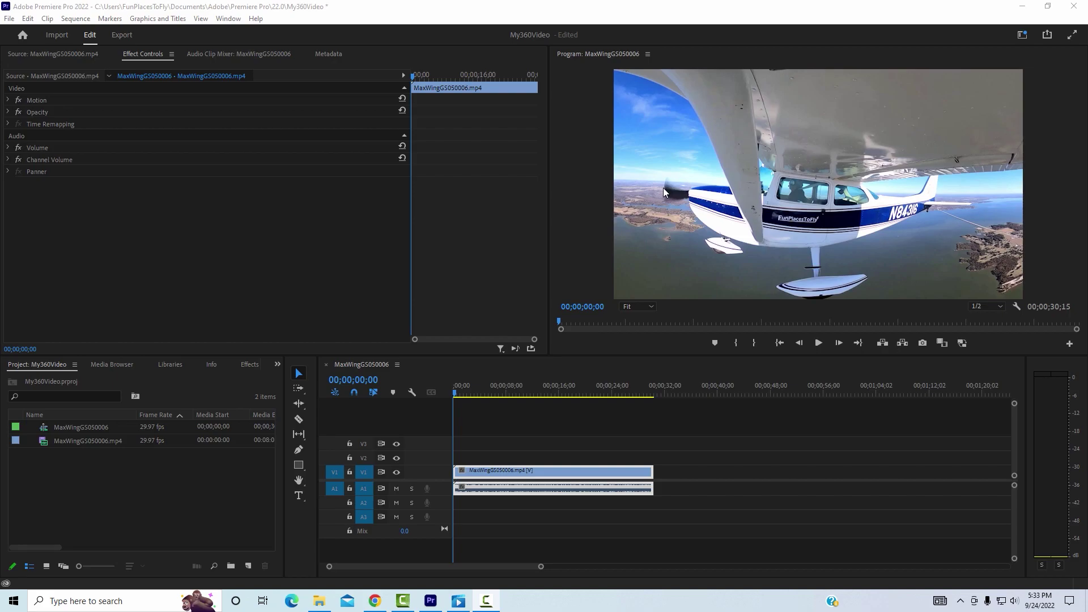
Drag GoPro FX Reframe from Video Effects > GoPro FX onto the airplane clip.
{"action": "left_click", "coordinate": [254, 366]}
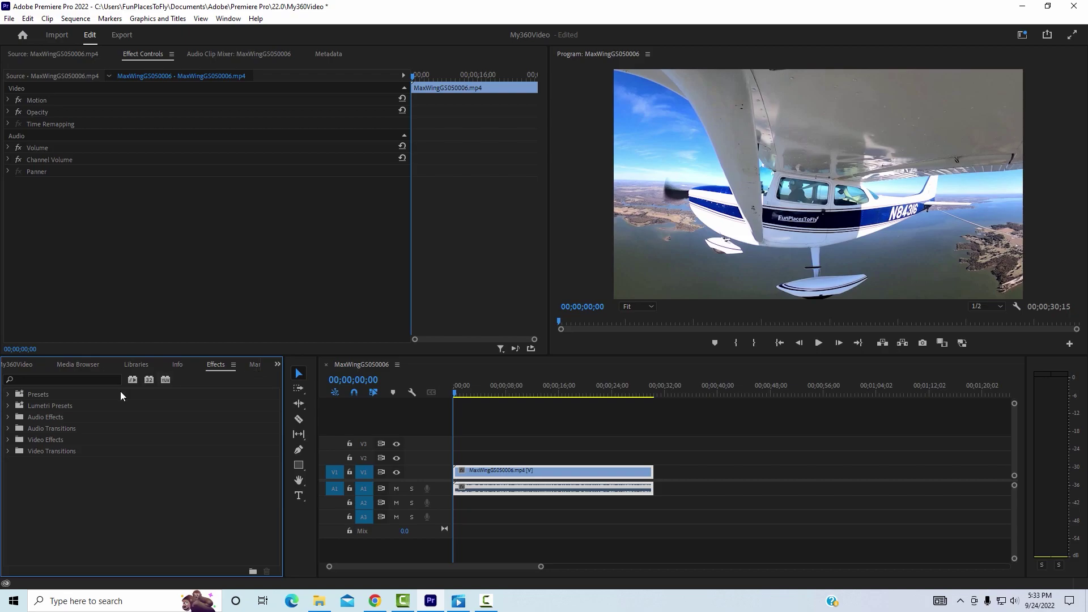
{"action": "left_click", "coordinate": [9, 439]}
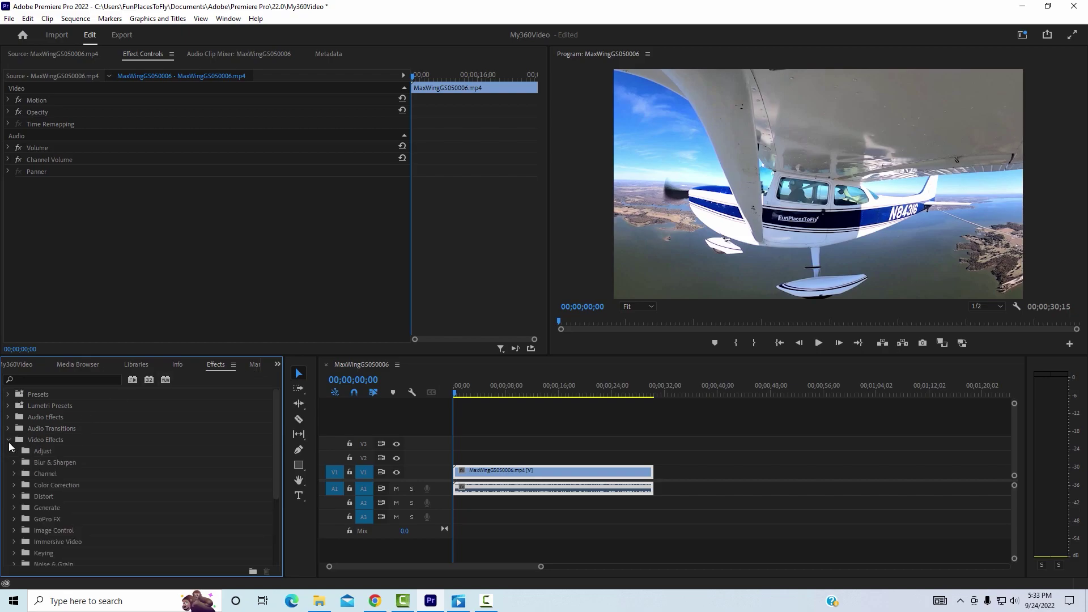
{"action": "left_click", "coordinate": [14, 520]}
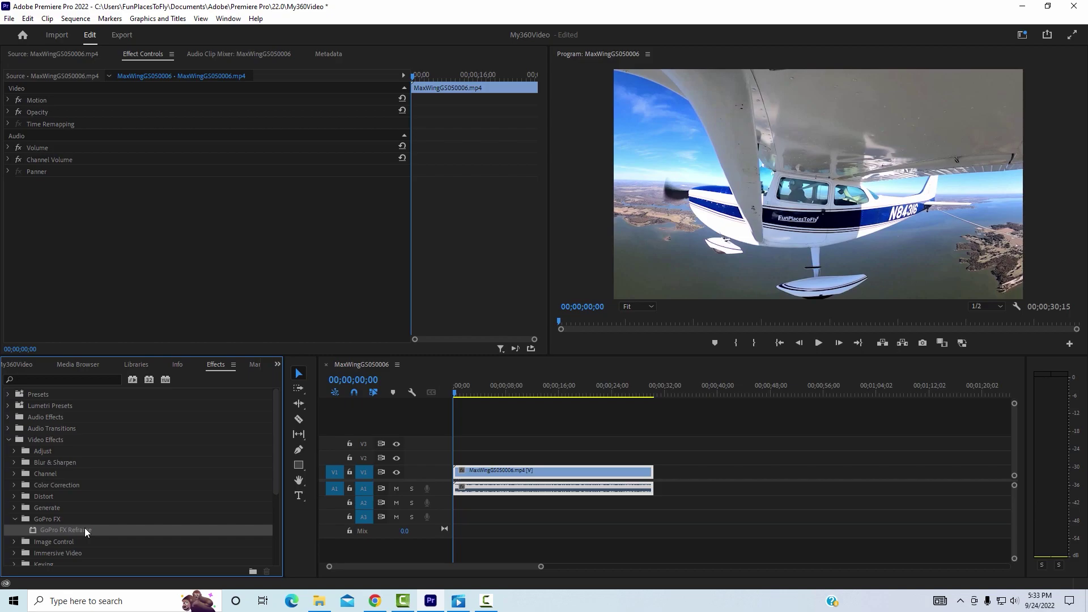
{"action": "left_click_drag", "start_coordinate": [84, 529], "coordinate": [475, 472]}
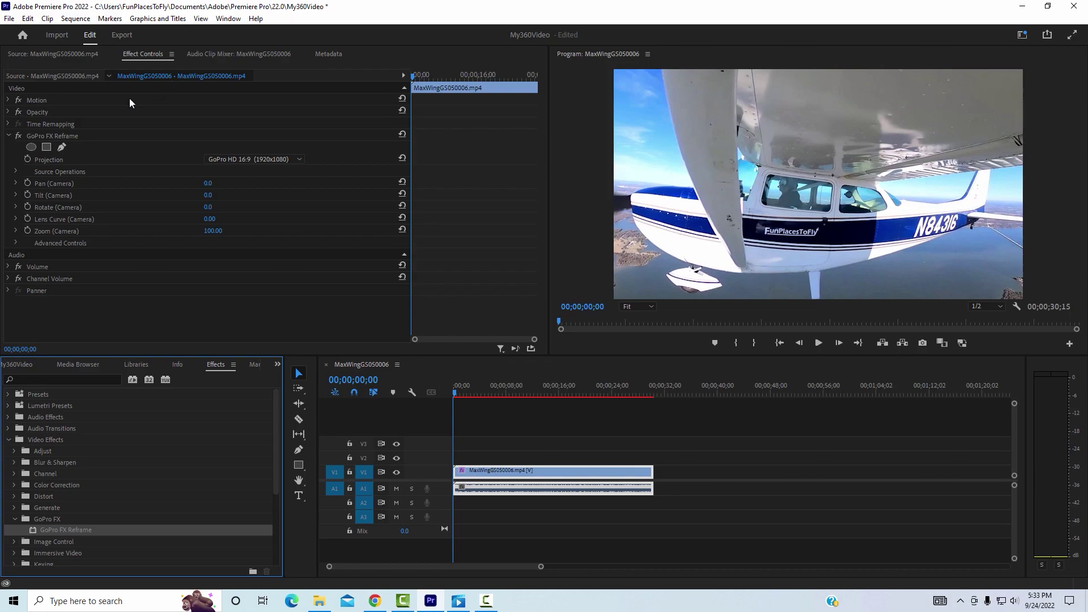
Select the GoPro FX Reframe effect in Effect Controls to show its Program monitor guides.
{"action": "left_click", "coordinate": [8, 262]}
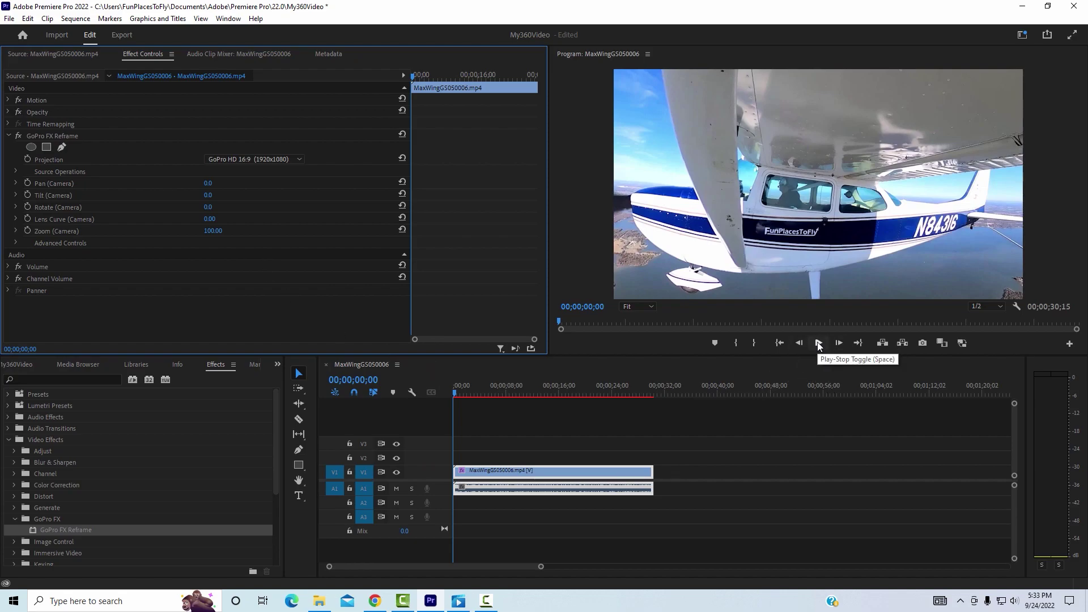
{"action": "left_click", "coordinate": [45, 136]}
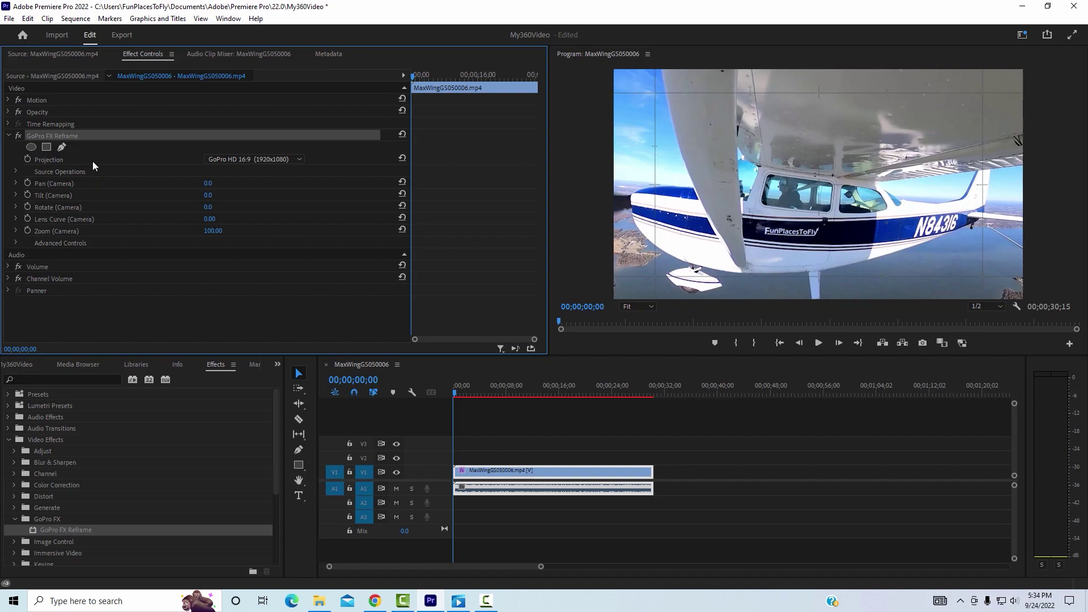
Turn on keyframe stopwatches for Pan, Tilt, Rotate, Zoom and Y Offset, then edit the Zoom value.
{"action": "left_click", "coordinate": [540, 567]}
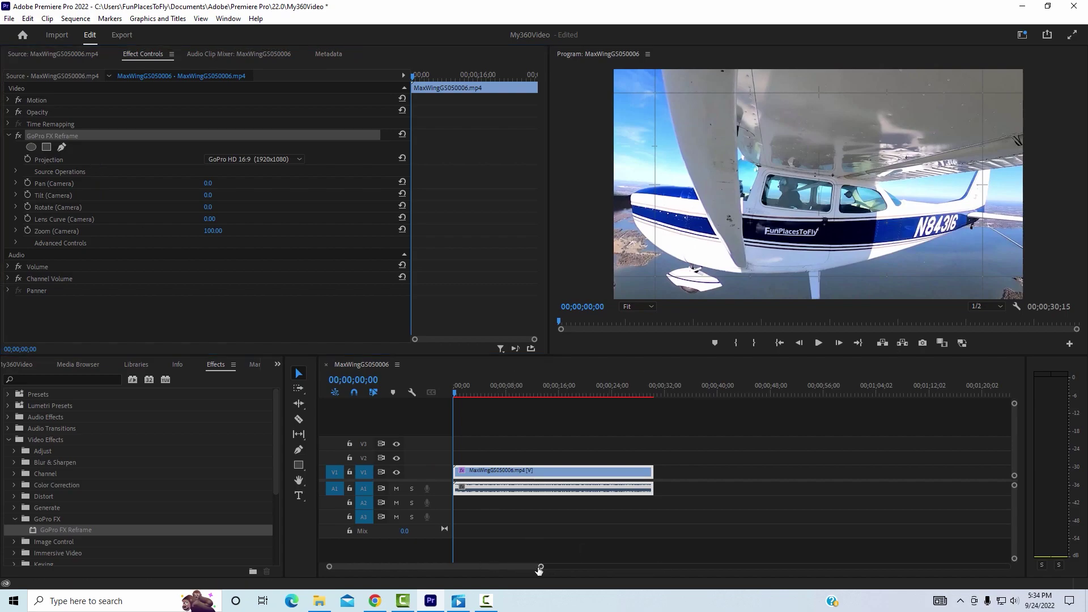
{"action": "left_click_drag", "start_coordinate": [540, 570], "coordinate": [501, 574]}
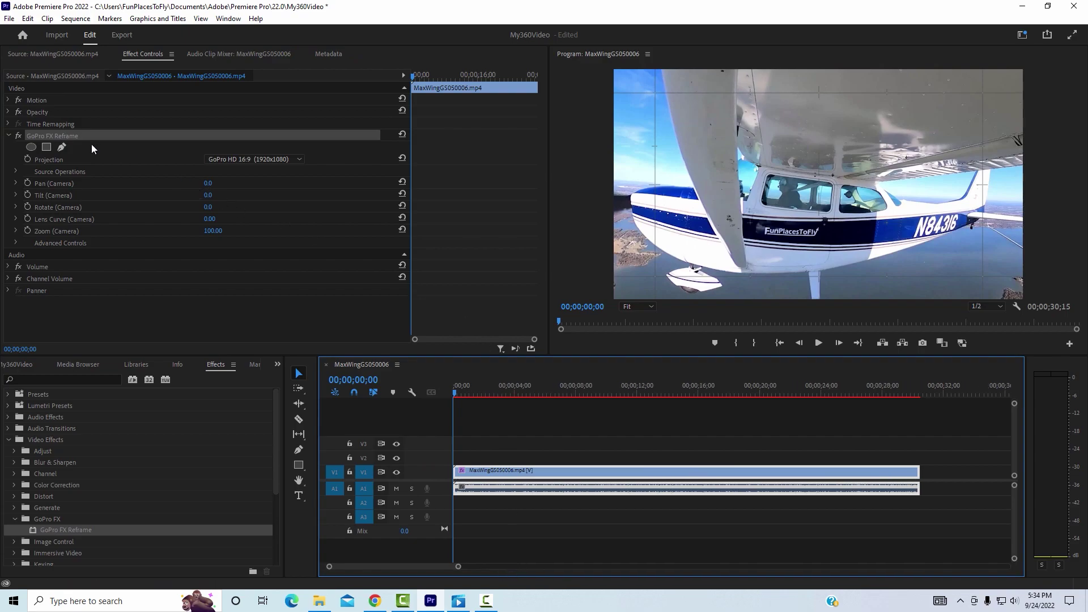
{"action": "left_click", "coordinate": [28, 184]}
{"action": "left_click", "coordinate": [27, 195]}
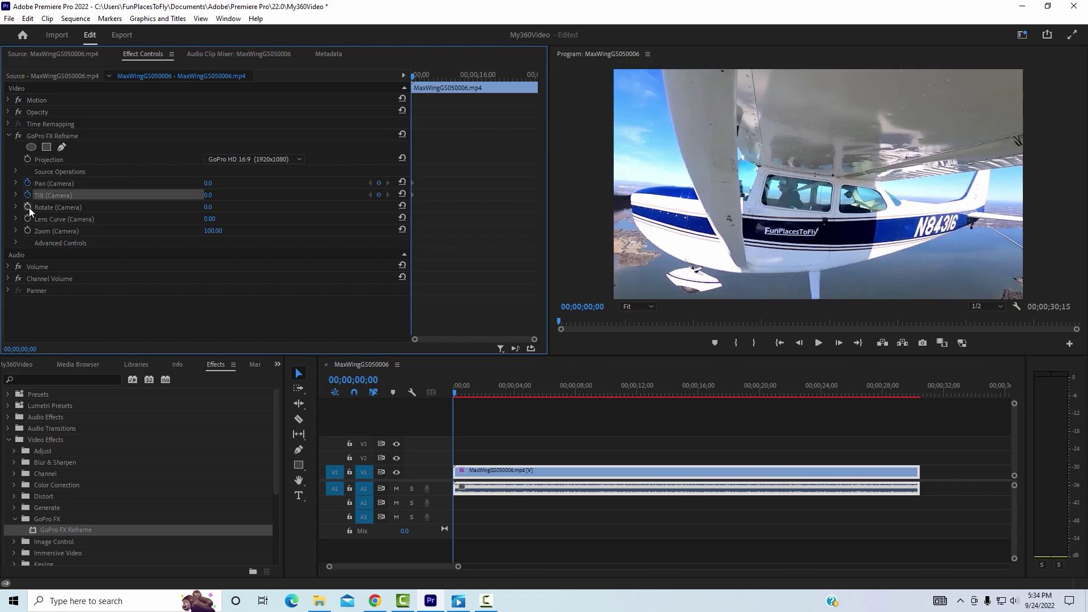
{"action": "left_click", "coordinate": [27, 206]}
{"action": "left_click", "coordinate": [28, 231]}
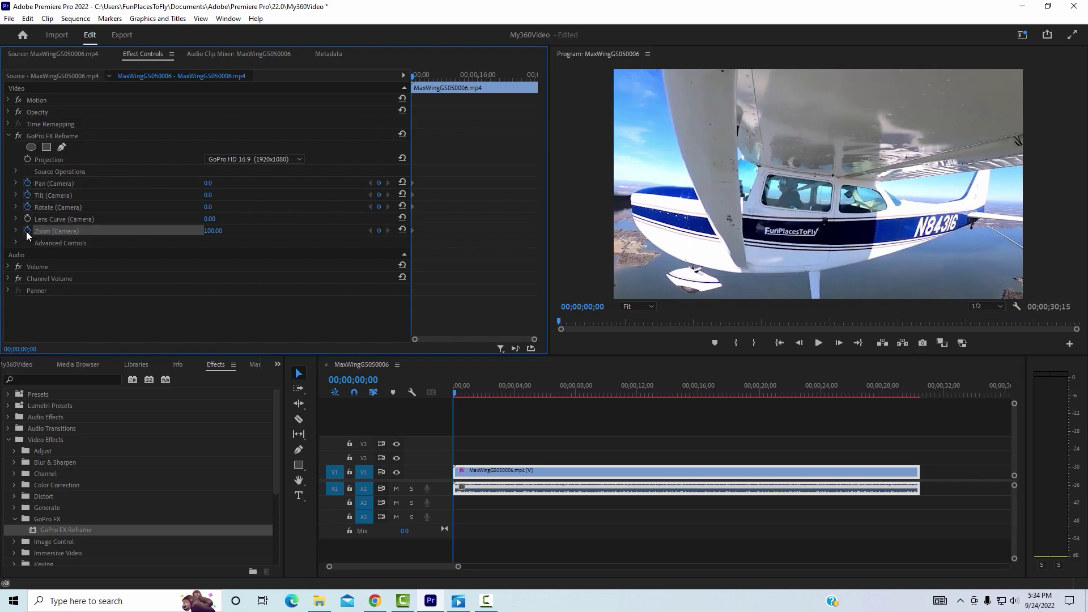
{"action": "left_click", "coordinate": [16, 242]}
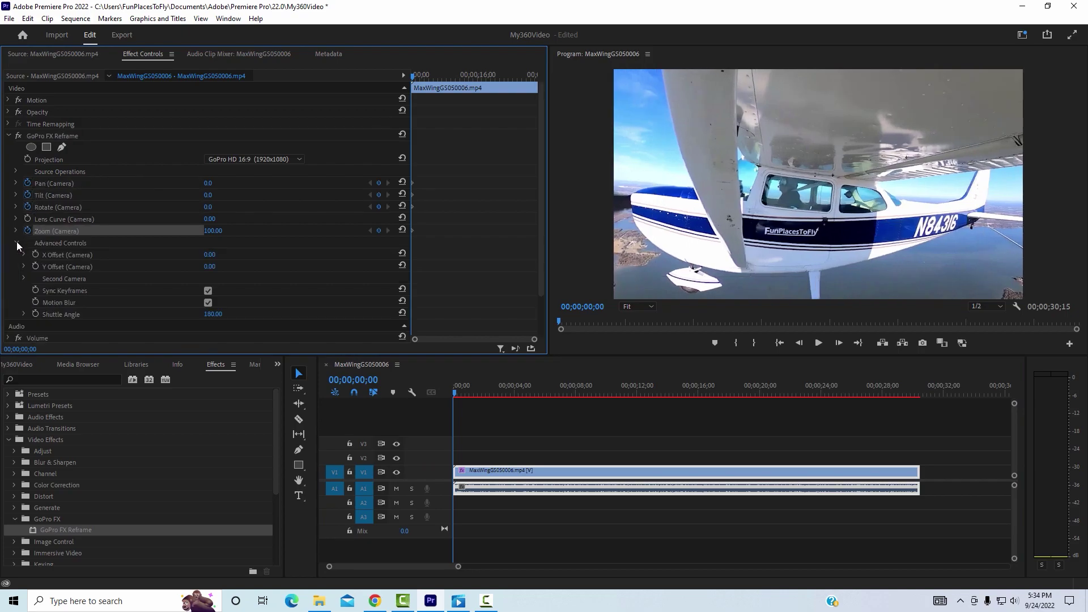
{"action": "left_click", "coordinate": [35, 265]}
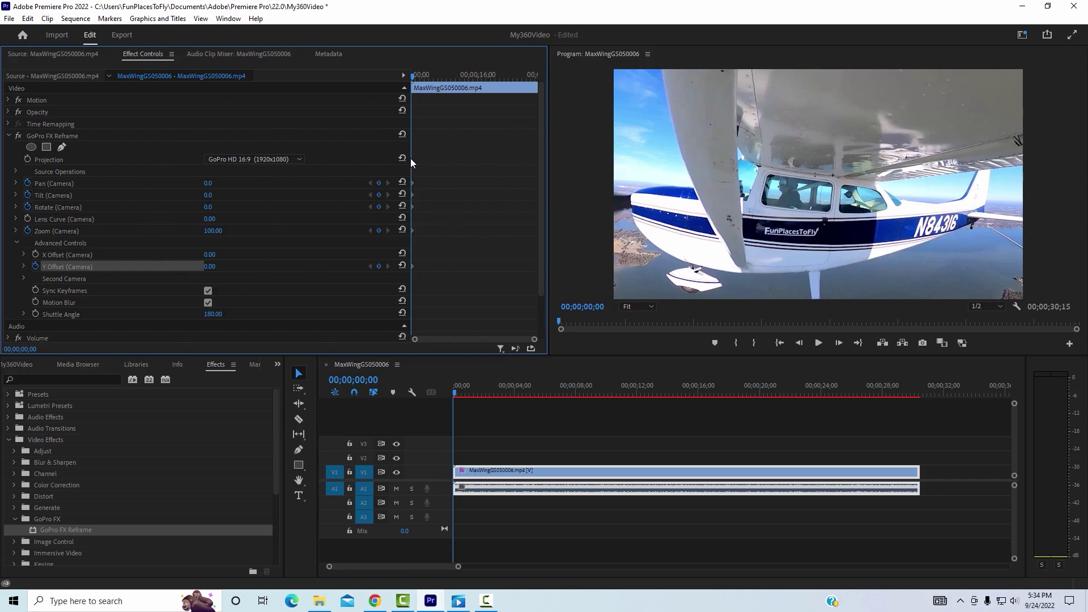
{"action": "left_click", "coordinate": [209, 235]}
Set Zoom to 70 and aim the view at the lake: Pan -76.8°, Tilt 4.3°, Rotate 3.5°.
{"action": "type", "text": "70"}
{"action": "left_click", "coordinate": [301, 248]}
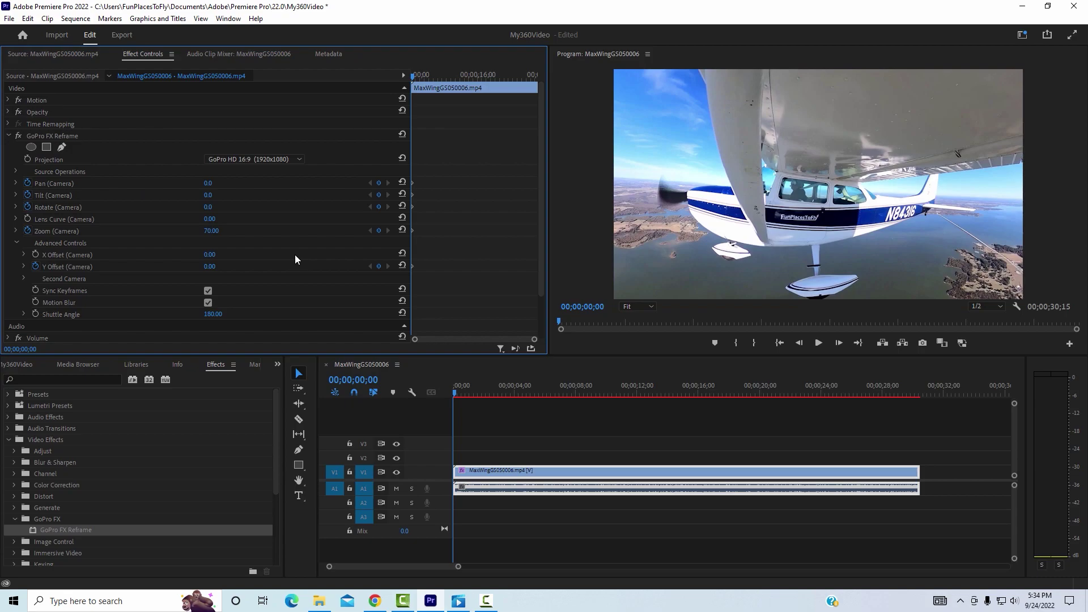
{"action": "left_click", "coordinate": [41, 135]}
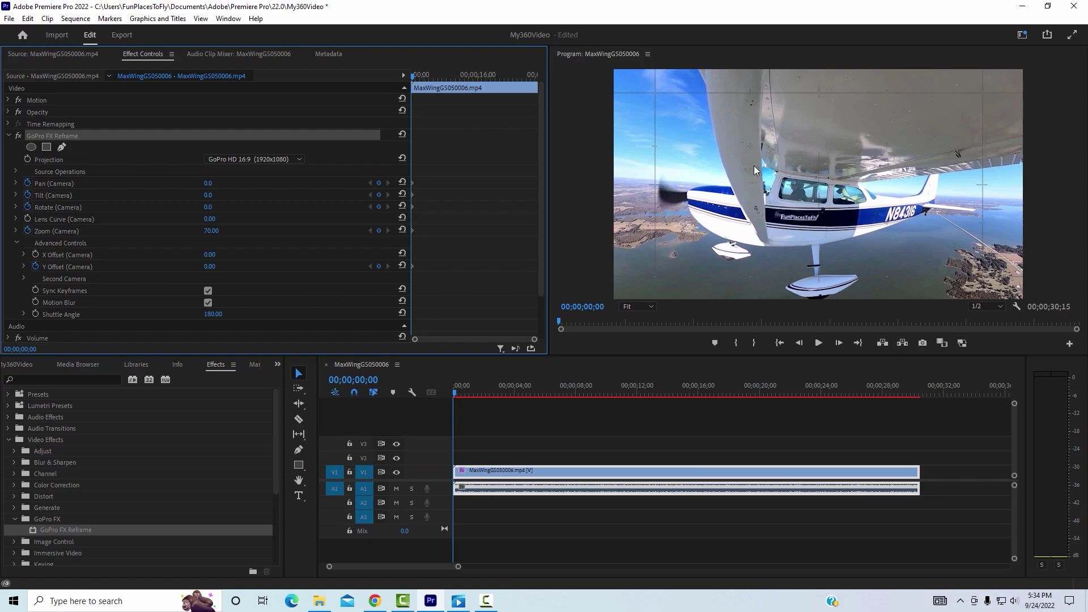
{"action": "left_click_drag", "start_coordinate": [754, 165], "coordinate": [1009, 182]}
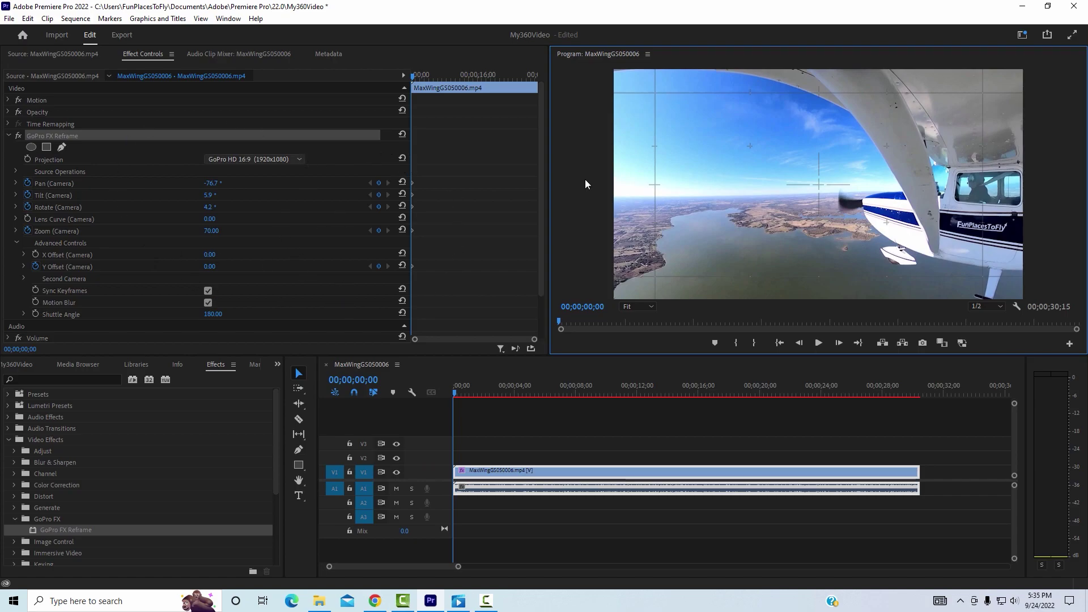
{"action": "mouse_move", "coordinate": [753, 181]}
{"action": "left_mouse_down"}
{"action": "mouse_move", "coordinate": [814, 176]}
{"action": "mouse_move", "coordinate": [763, 181]}
{"action": "mouse_move", "coordinate": [742, 117]}
{"action": "mouse_move", "coordinate": [746, 200]}
{"action": "mouse_move", "coordinate": [753, 175]}
{"action": "left_mouse_up"}
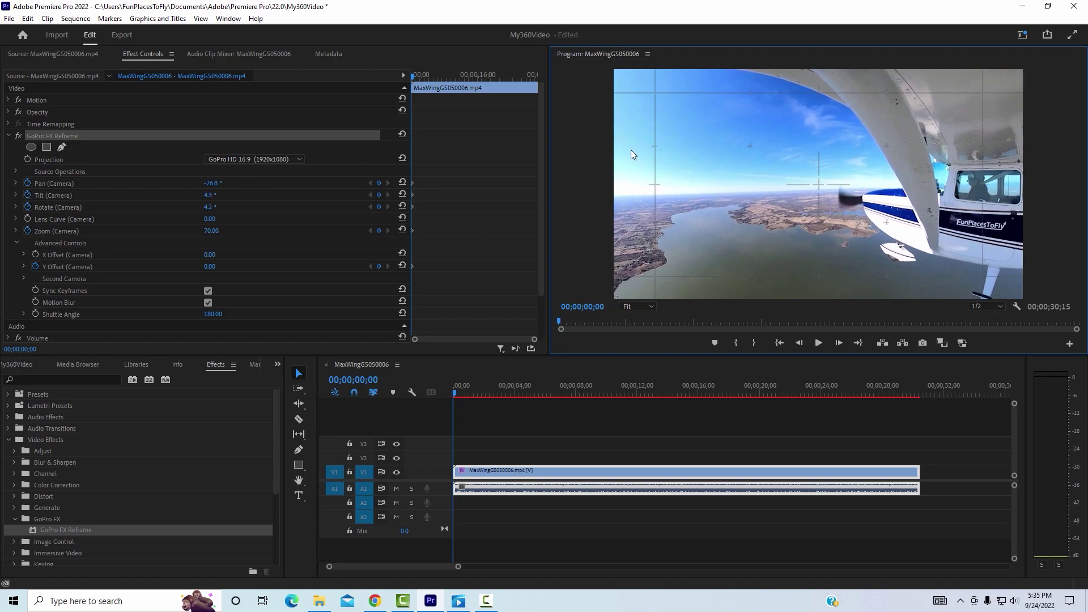
{"action": "left_click_drag", "start_coordinate": [631, 149], "coordinate": [649, 87]}
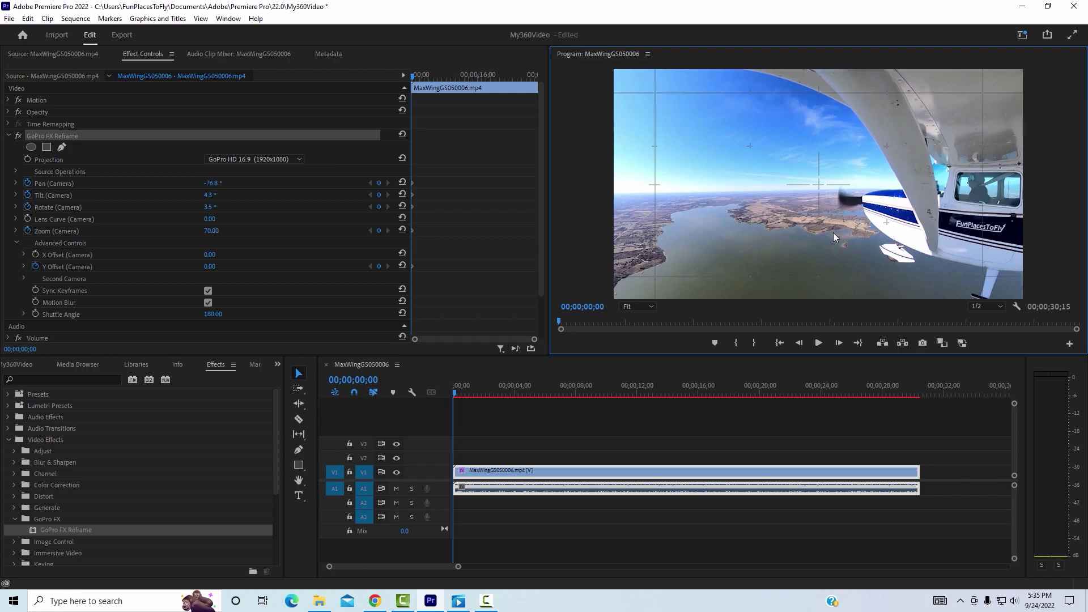
At 00;00;06;25 re-aim to Pan -140.8°, Tilt 3.9°, Rotate -2.5°, then replay from the start.
{"action": "left_click", "coordinate": [818, 343]}
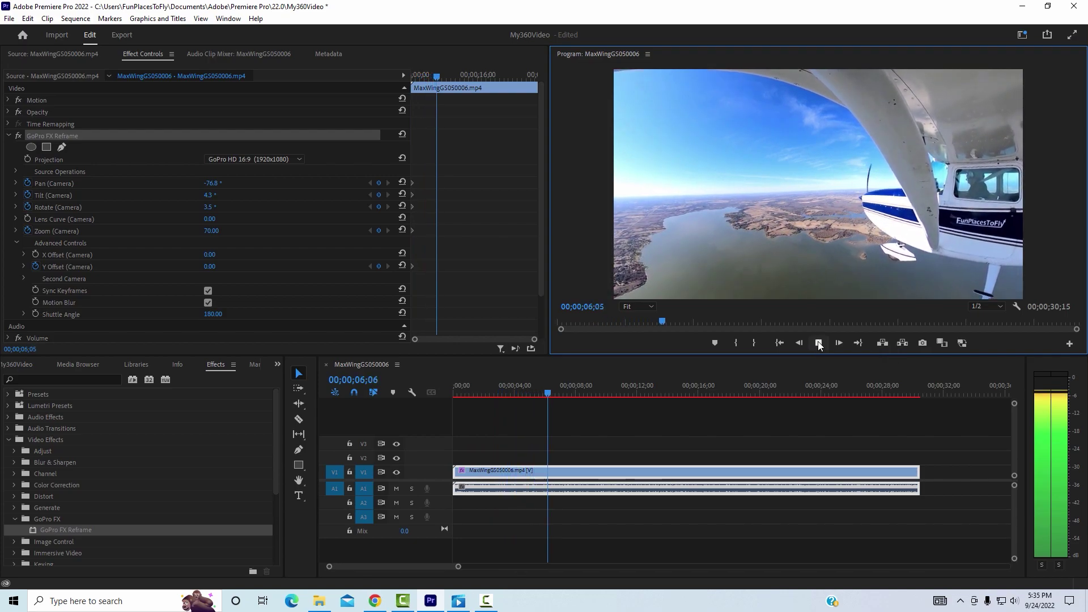
{"action": "left_click", "coordinate": [818, 342]}
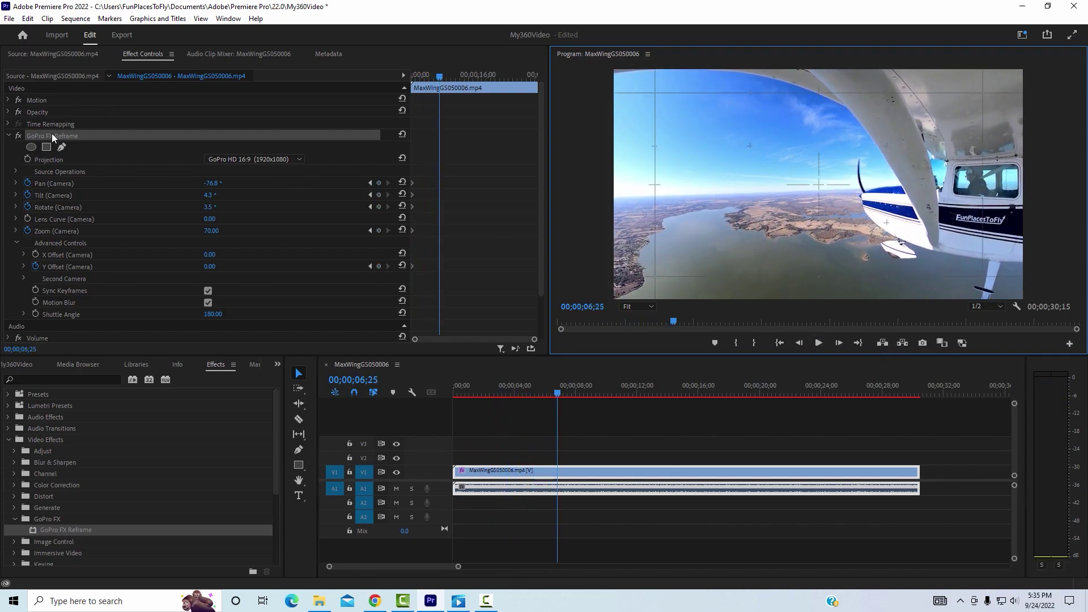
{"action": "left_click_drag", "start_coordinate": [672, 172], "coordinate": [634, 194]}
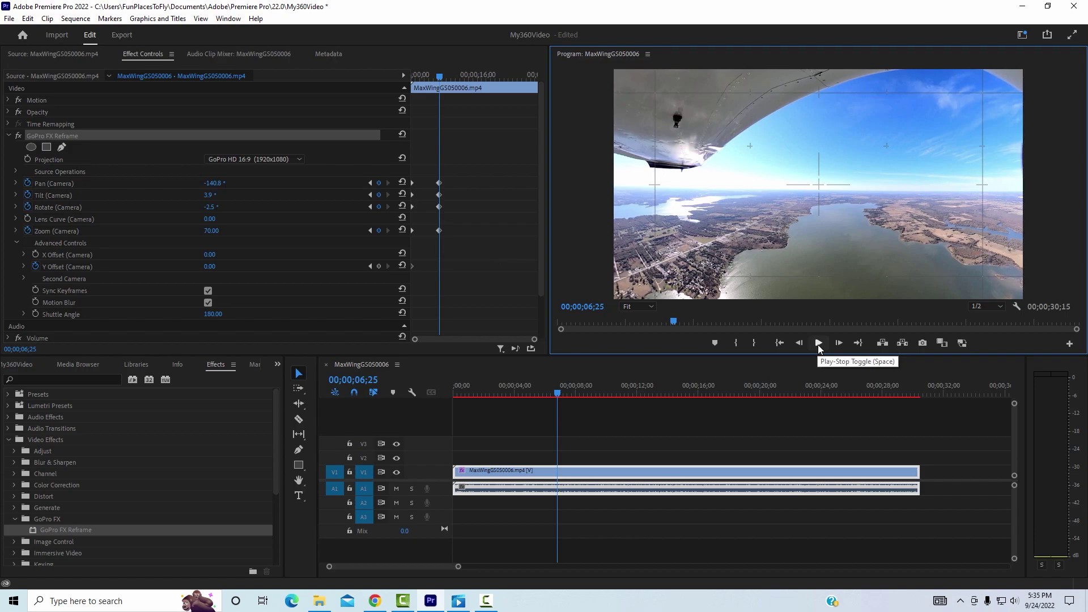
{"action": "key", "text": "Home"}
{"action": "key", "text": "space"}
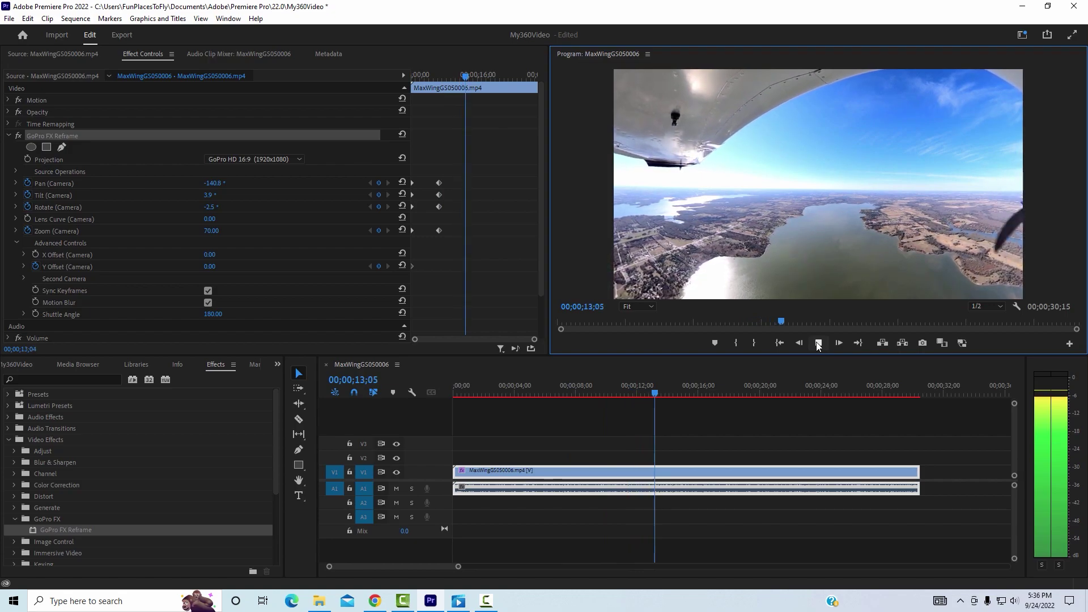
{"action": "left_click", "coordinate": [818, 345]}
Retune the tilt at 00;00;14;09 (Pan -139.6°, Tilt 2.8°) and expand the Y Offset (Camera) graph.
{"action": "left_click", "coordinate": [818, 343]}
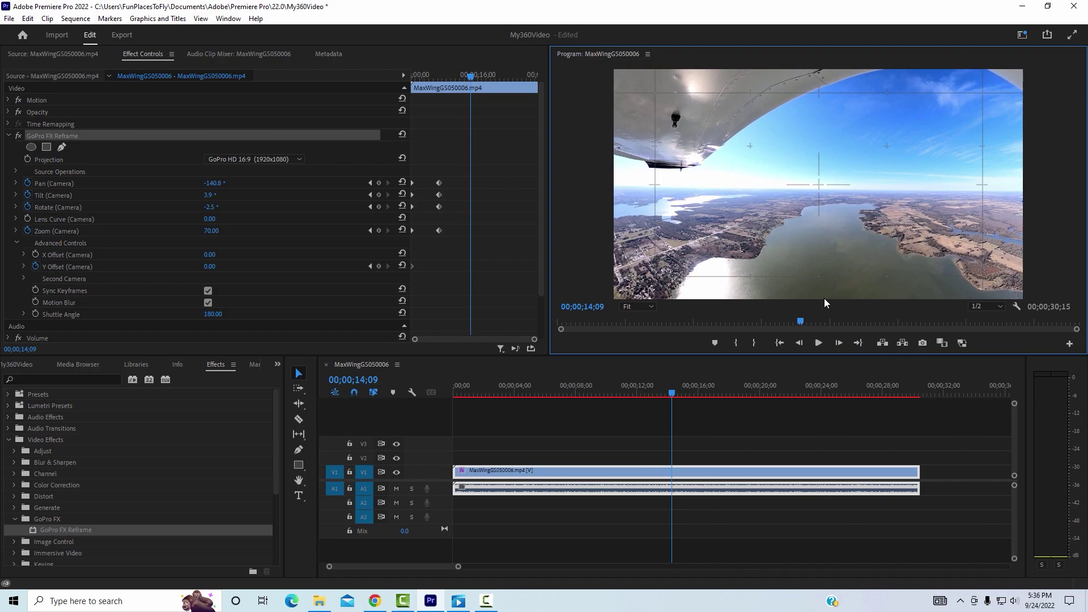
{"action": "left_click_drag", "start_coordinate": [824, 298], "coordinate": [808, 171]}
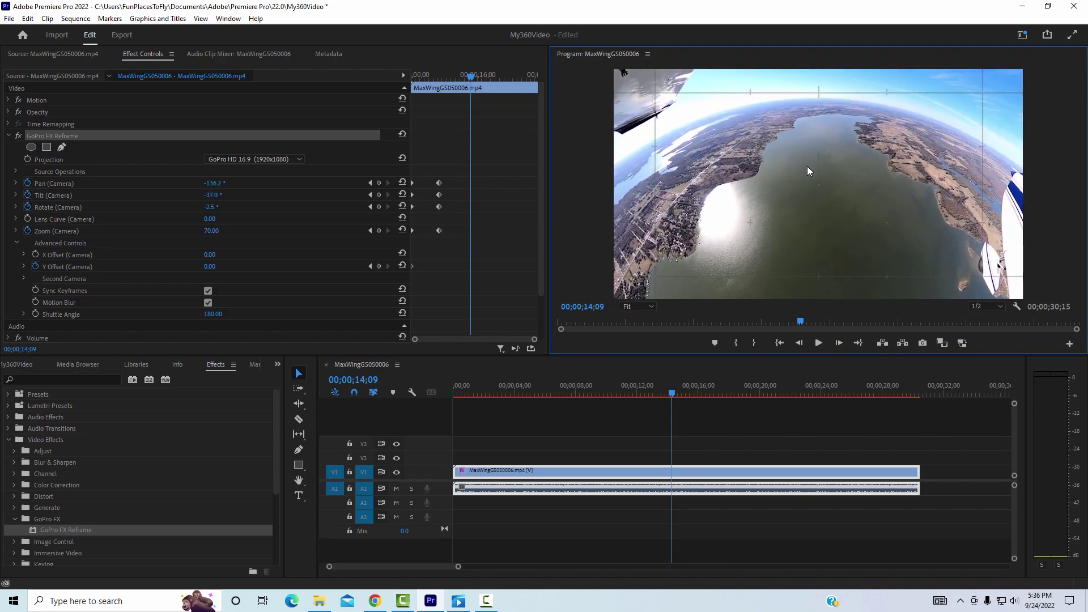
{"action": "left_click_drag", "start_coordinate": [807, 167], "coordinate": [808, 262]}
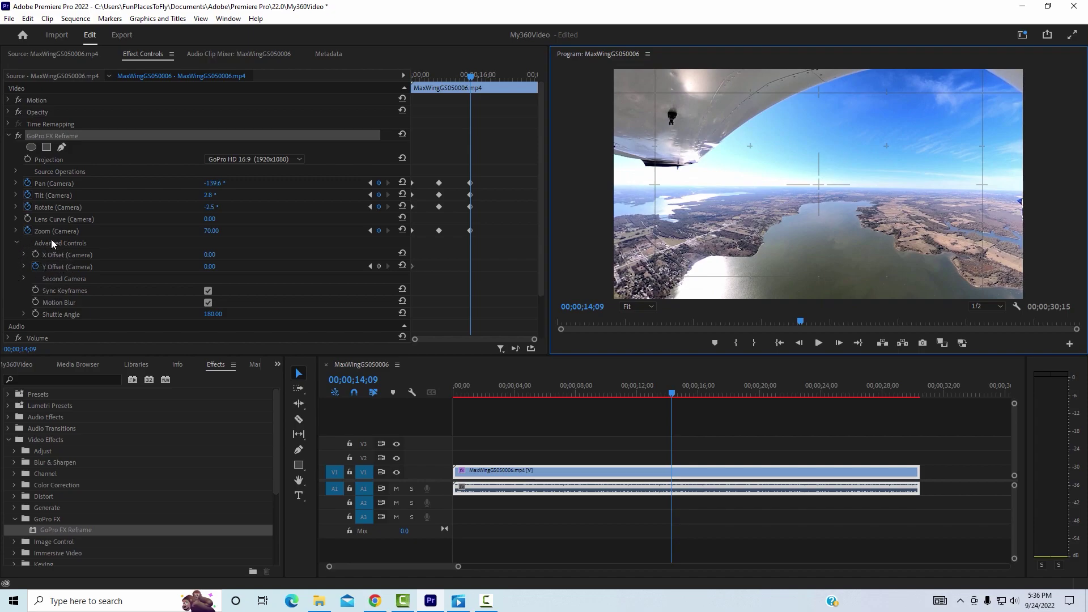
{"action": "left_click", "coordinate": [24, 265]}
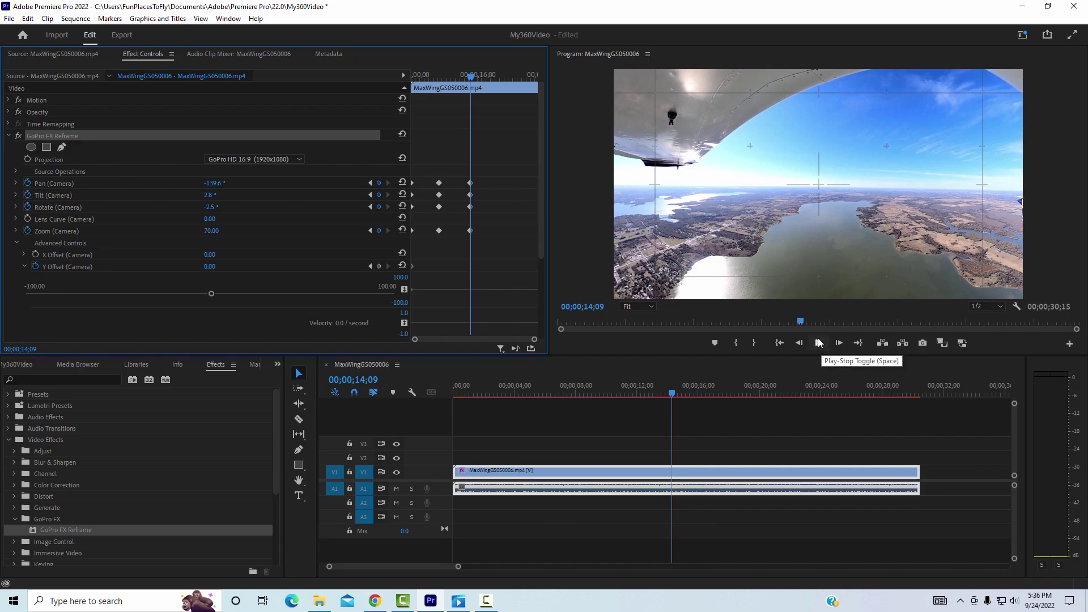
{"action": "left_click_drag", "start_coordinate": [675, 394], "coordinate": [754, 399]}
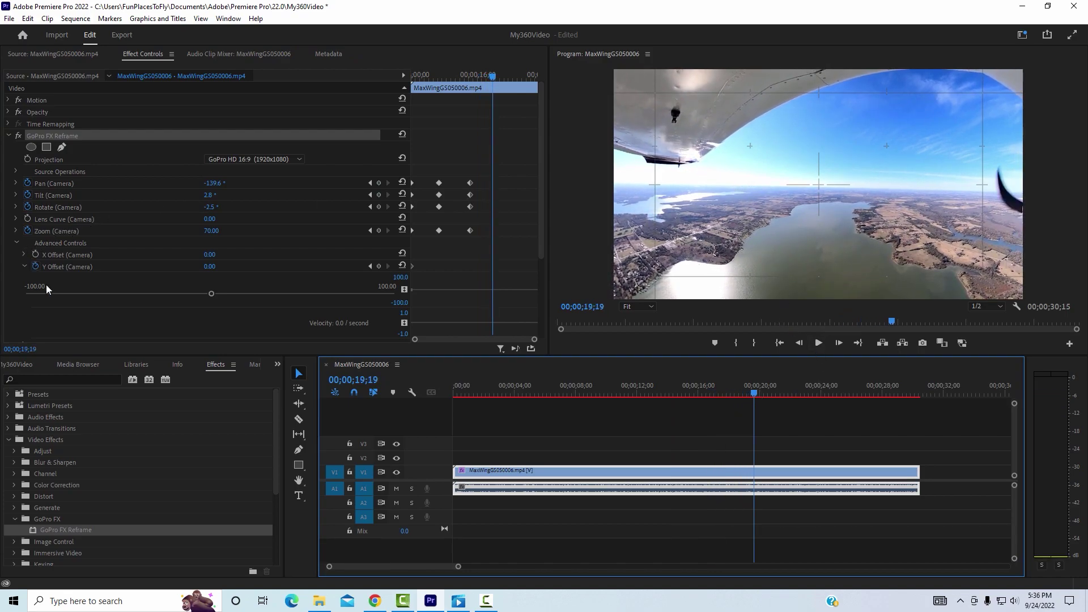
At 19;19, keyframe a downward view onto the lake with Y Offset raised to 37.12.
{"action": "left_click_drag", "start_coordinate": [208, 295], "coordinate": [254, 264]}
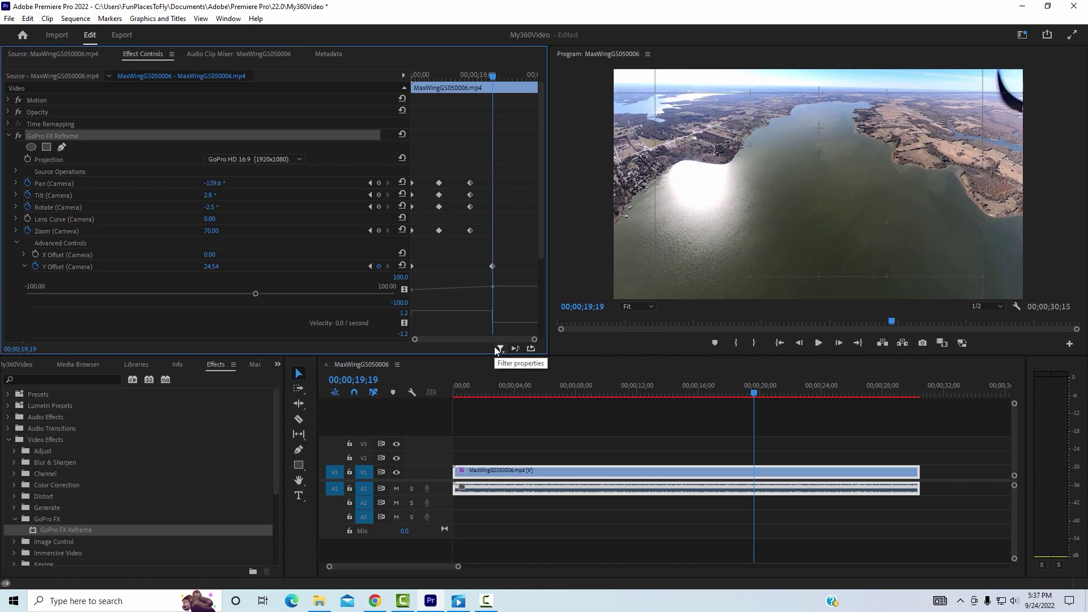
{"action": "left_click_drag", "start_coordinate": [997, 162], "coordinate": [999, 164]}
{"action": "left_click_drag", "start_coordinate": [256, 294], "coordinate": [279, 294]}
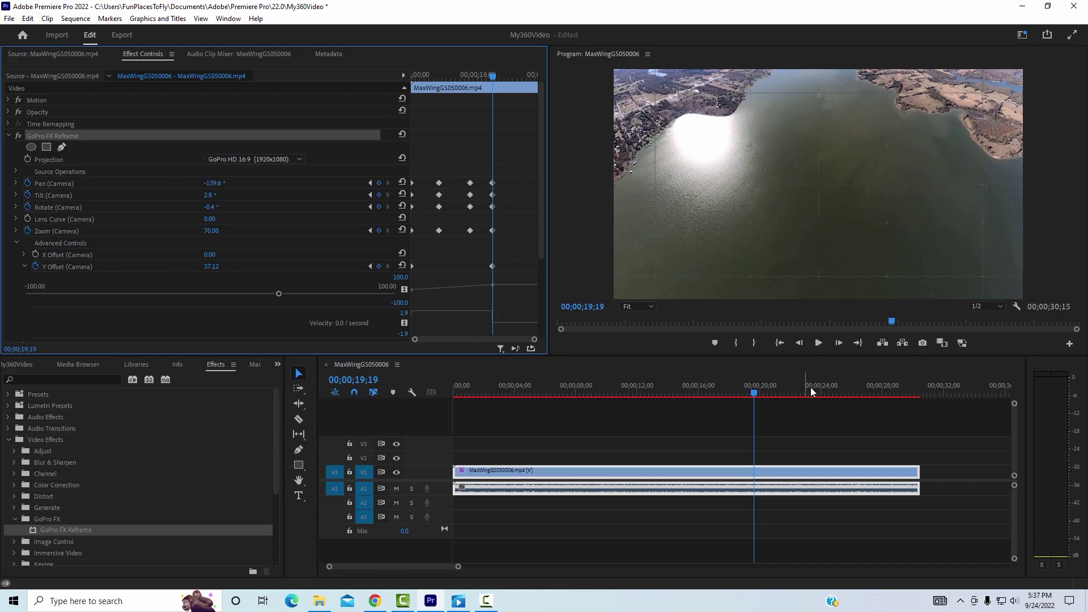
Play the reframed clip from the start, then marquee-select all reframe keyframes.
{"action": "key", "text": "Home"}
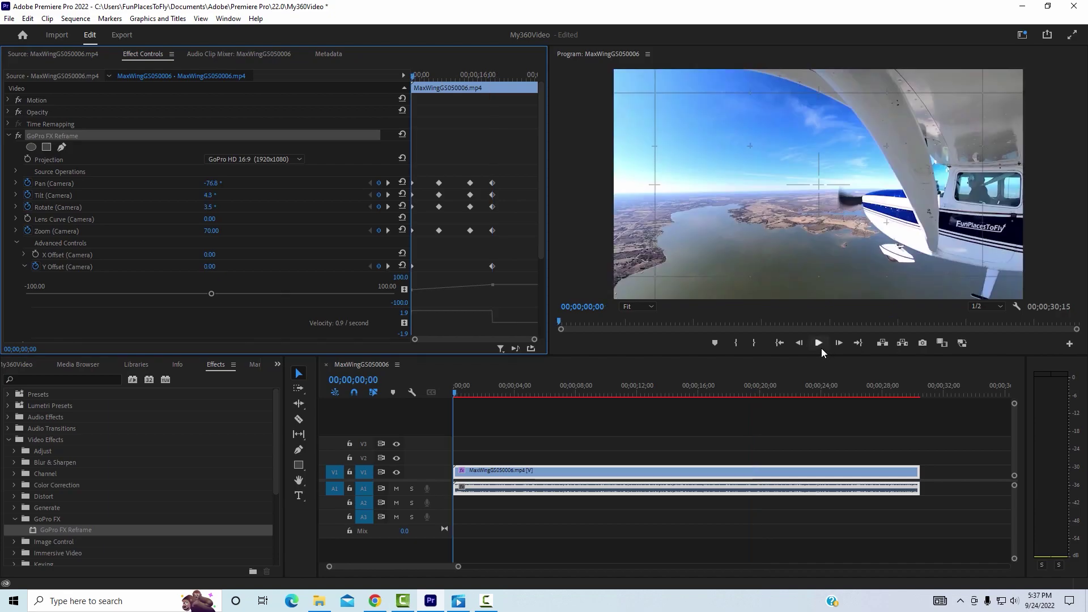
{"action": "left_click", "coordinate": [818, 343]}
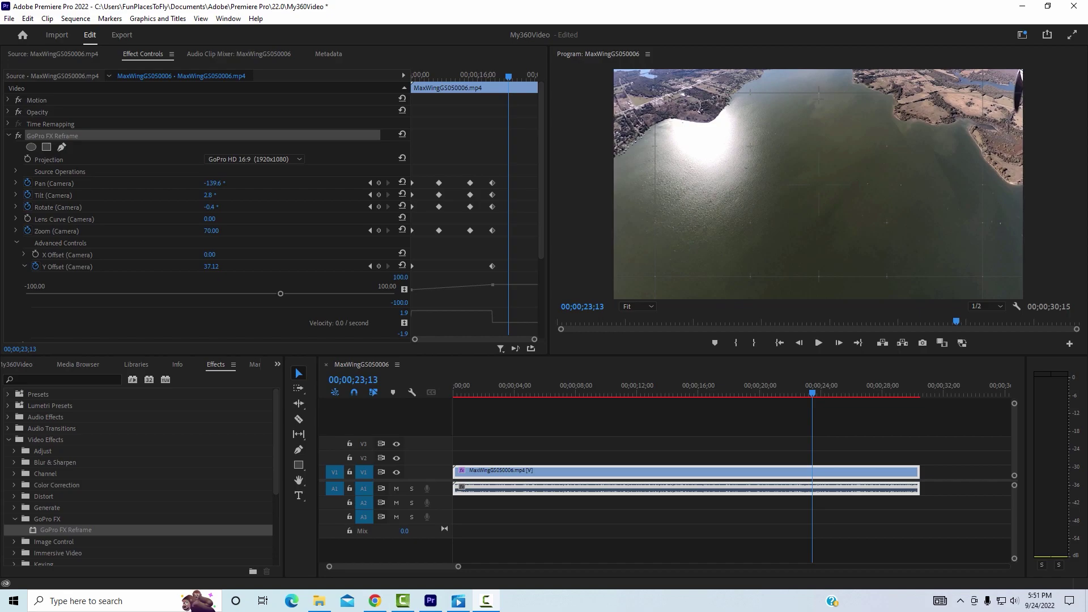
{"action": "left_click_drag", "start_coordinate": [516, 149], "coordinate": [403, 302]}
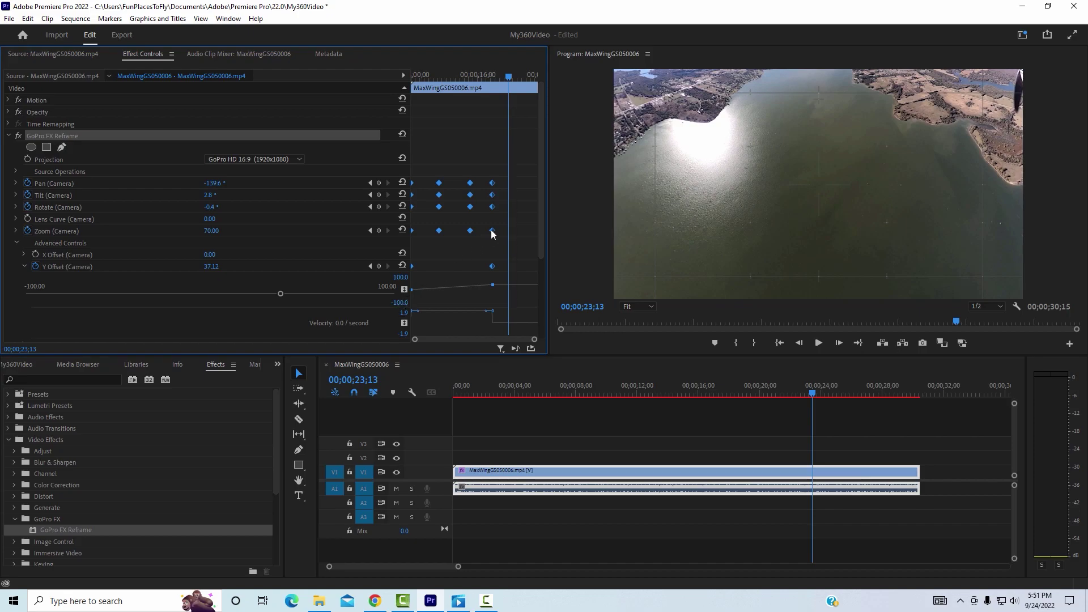
Set the selected reframe keyframes to Continuous Bezier and replay the clip from the start.
{"action": "right_click", "coordinate": [491, 231]}
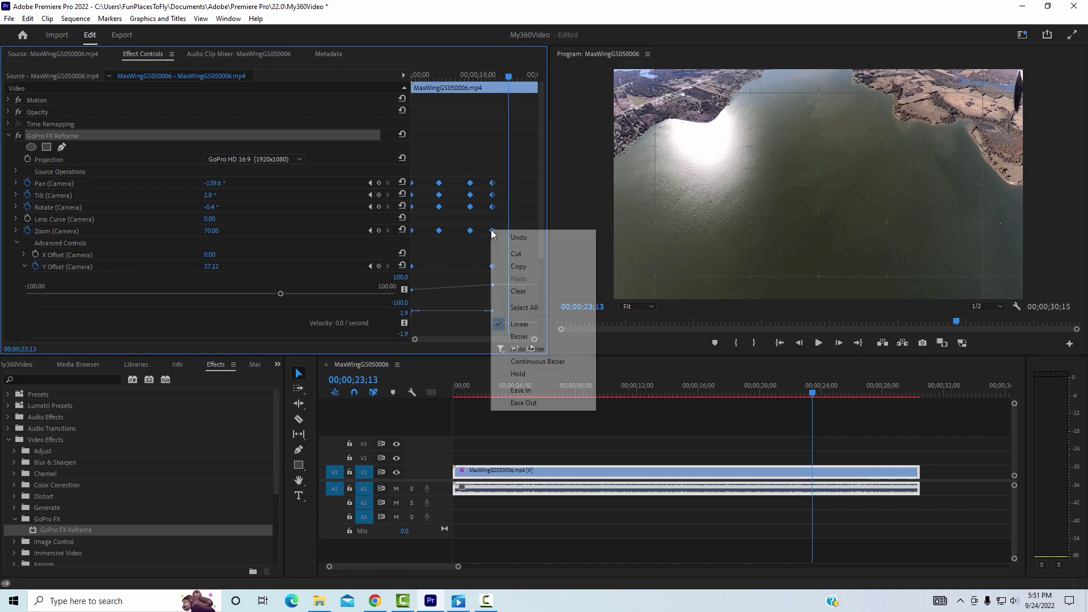
{"action": "left_click", "coordinate": [532, 366]}
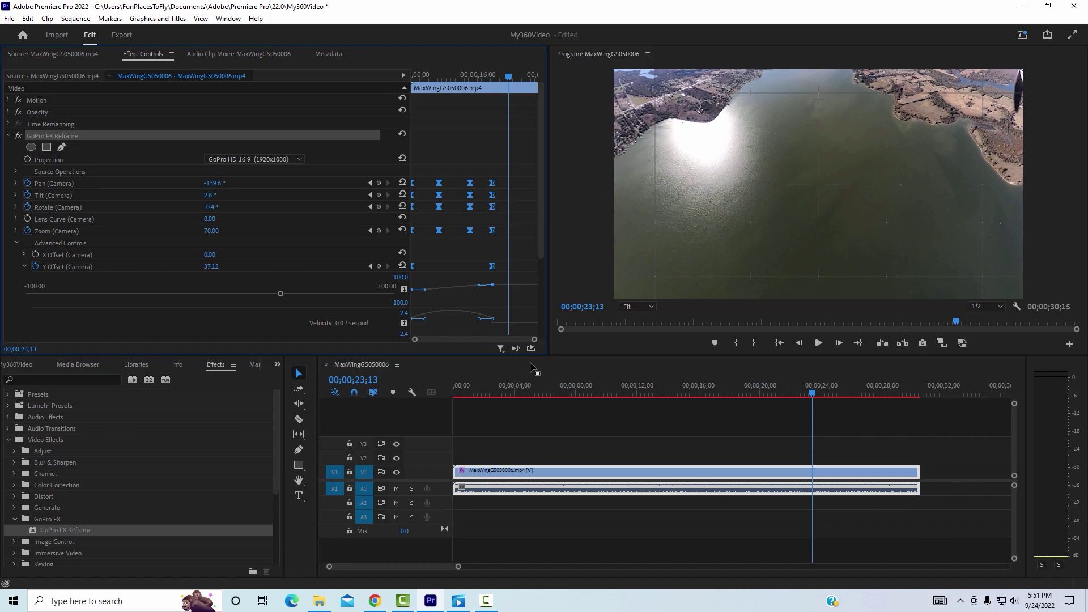
{"action": "key", "text": "Home"}
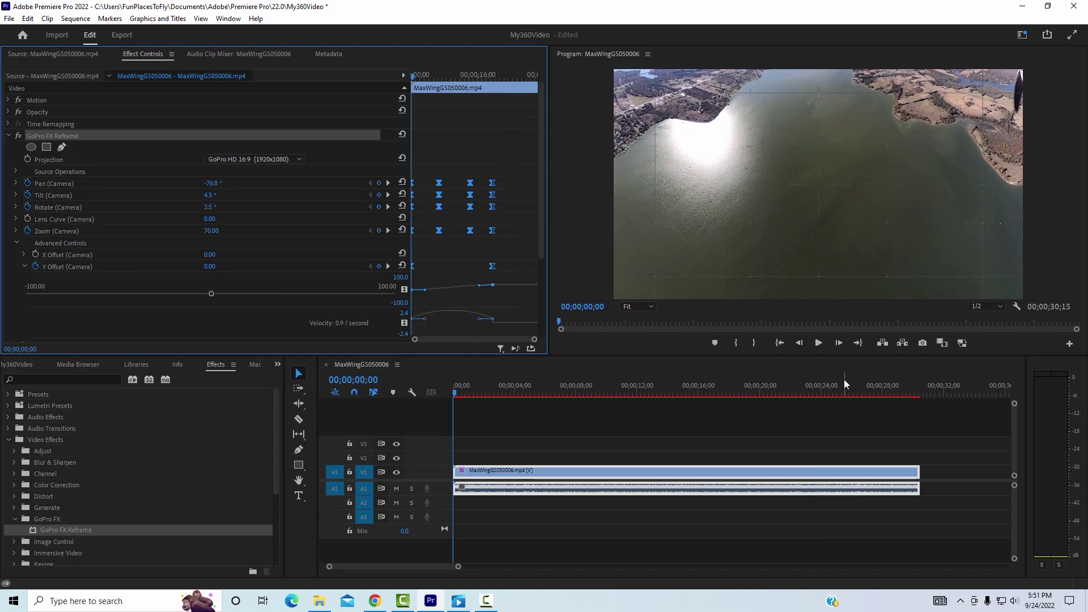
{"action": "left_click", "coordinate": [819, 343]}
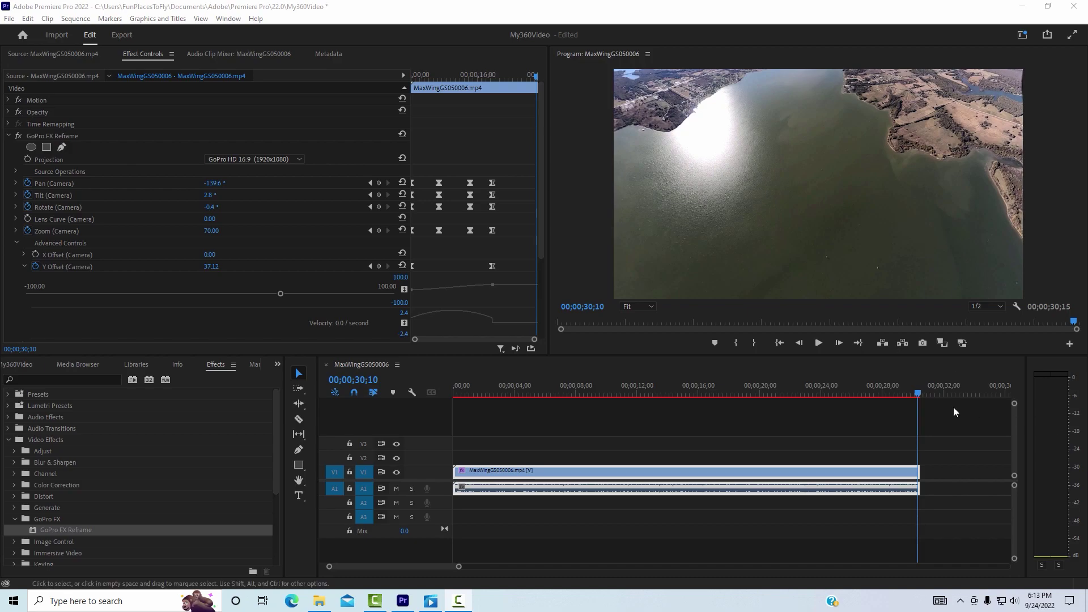
{"action": "left_click_drag", "start_coordinate": [920, 394], "coordinate": [448, 407]}
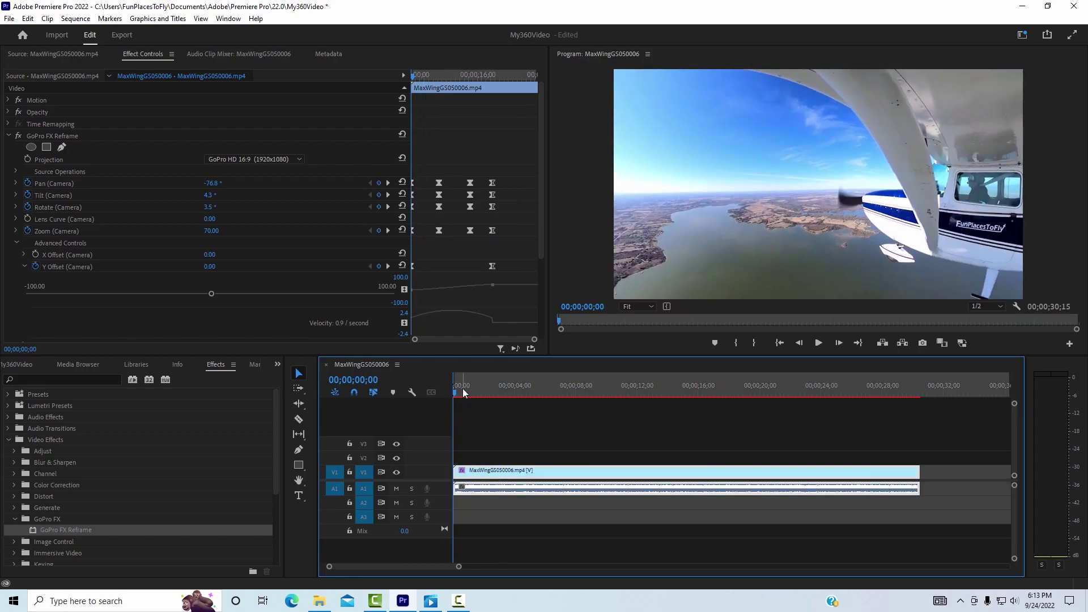
{"action": "left_click_drag", "start_coordinate": [455, 397], "coordinate": [918, 379]}
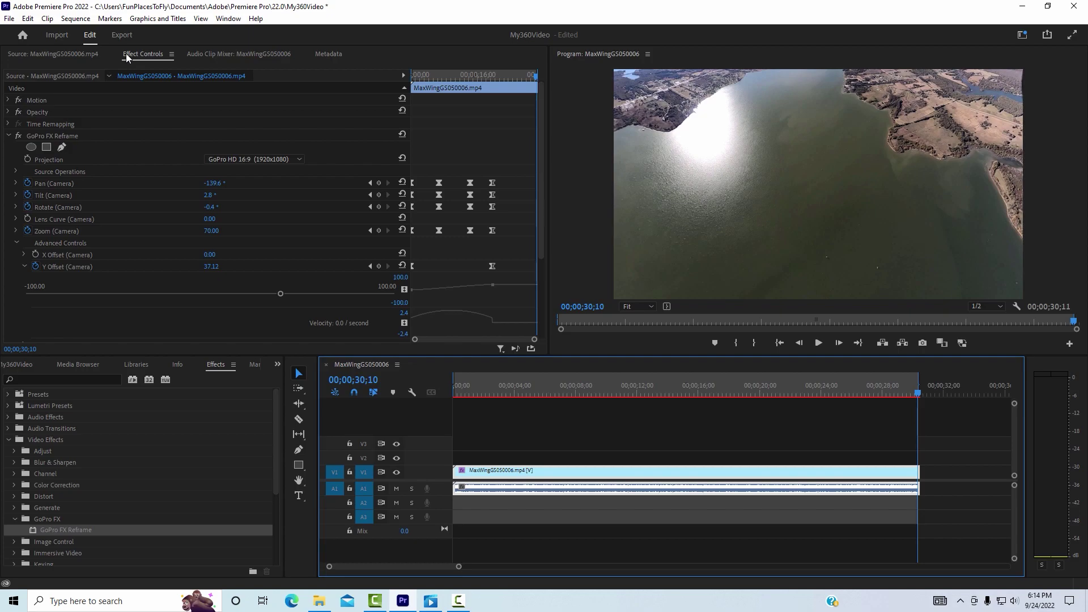
Open the Media export settings via File > Export.
{"action": "left_click", "coordinate": [10, 18]}
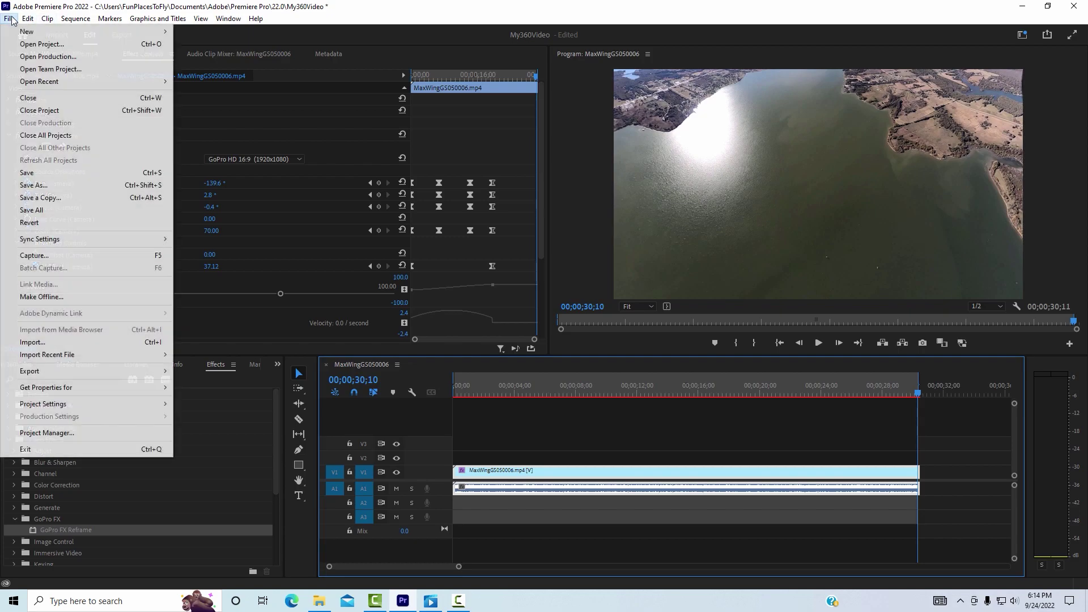
{"action": "mouse_move", "coordinate": [40, 372]}
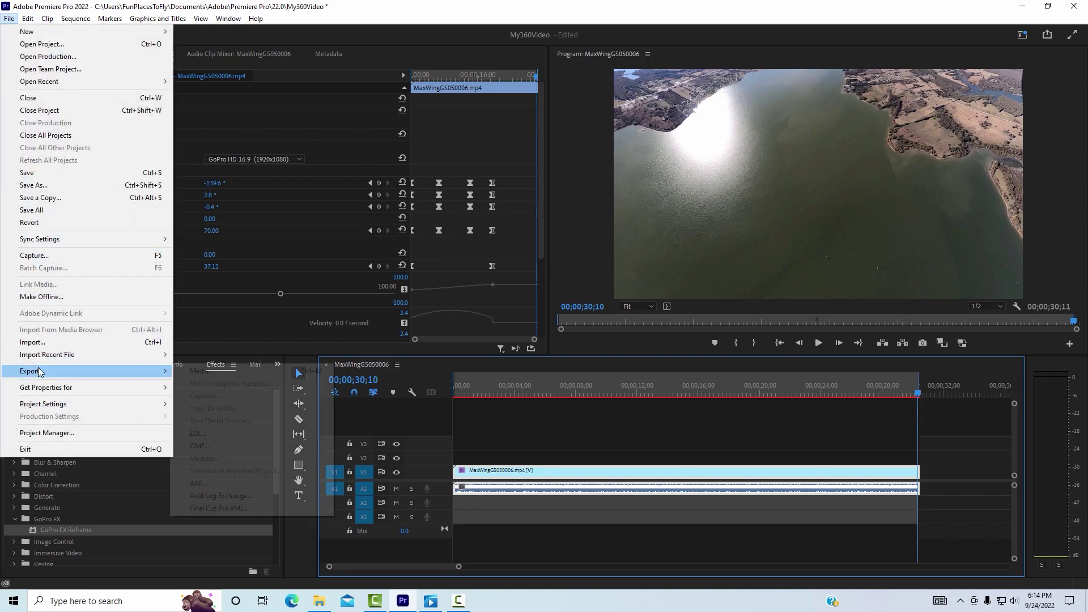
{"action": "left_click", "coordinate": [188, 371]}
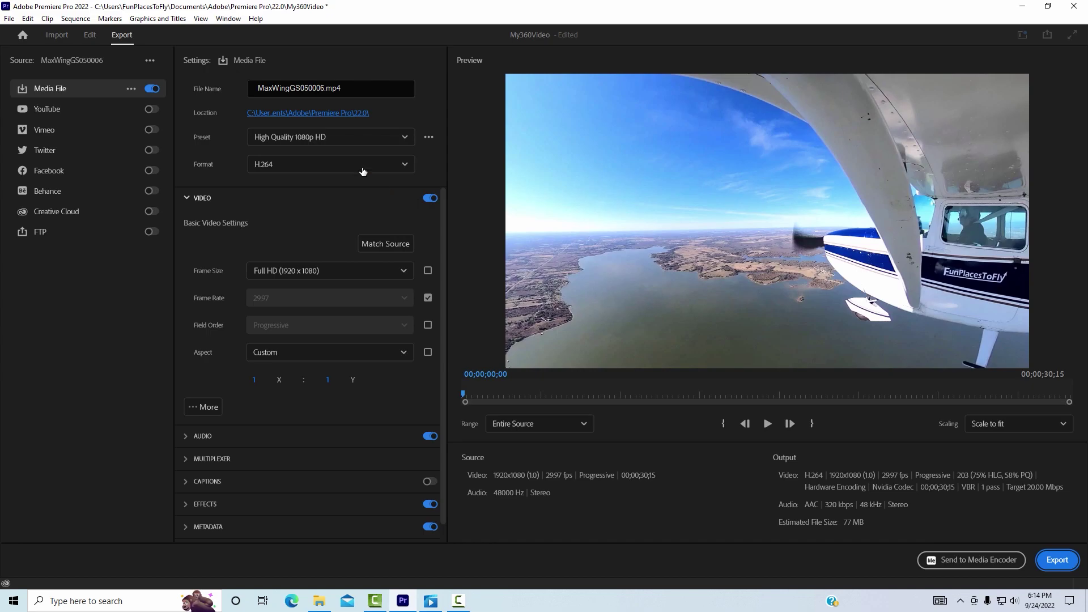
Rename the output file to myvideo.mp4.
{"action": "left_click", "coordinate": [274, 88]}
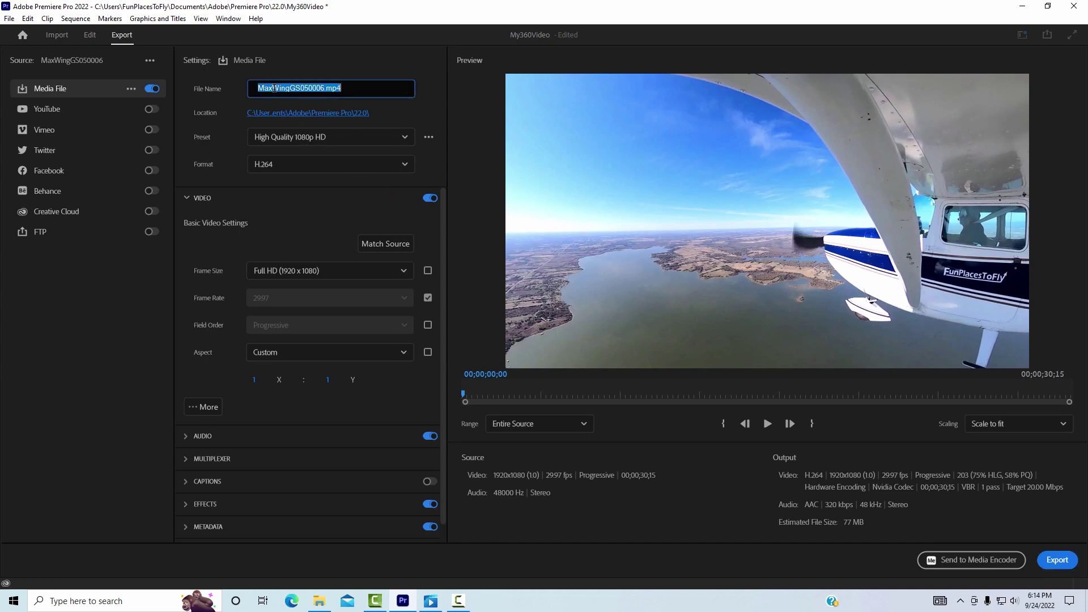
{"action": "left_click", "coordinate": [281, 89]}
{"action": "key", "text": "ctrl+a"}
{"action": "key", "text": "Home"}
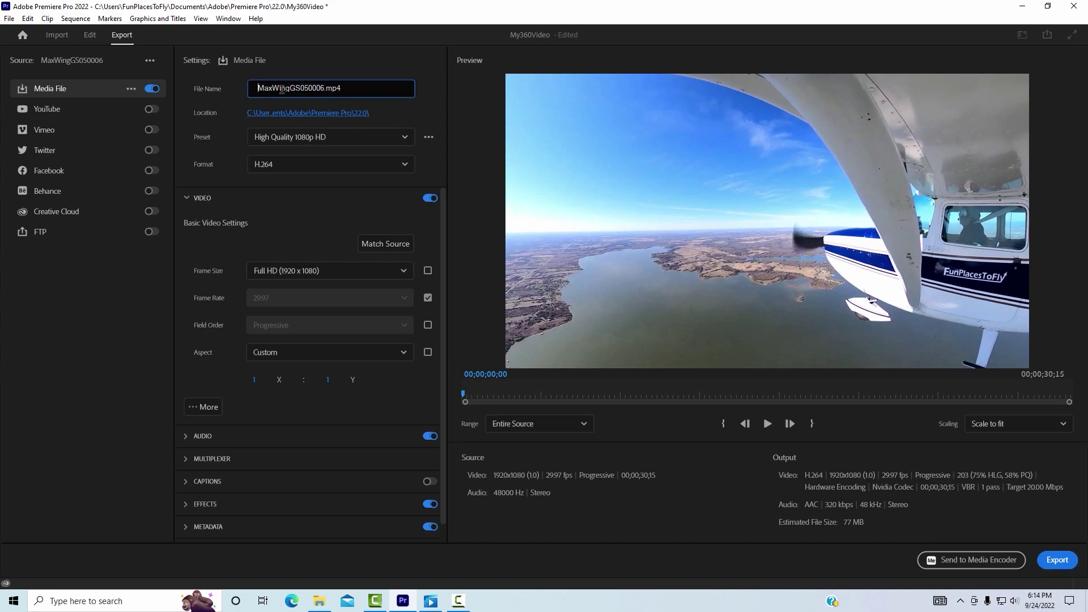
{"action": "type", "text": "my video"}
{"action": "key", "text": "Delete"}
{"action": "key", "text": "Delete"}
{"action": "key", "text": "Delete"}
{"action": "key", "text": "Delete"}
{"action": "key", "text": "Delete"}
{"action": "key", "text": "Delete"}
{"action": "key", "text": "Delete"}
{"action": "key", "text": "Delete"}
{"action": "key", "text": "Delete"}
{"action": "key", "text": "Delete"}
{"action": "key", "text": "Delete"}
{"action": "key", "text": "Delete"}
{"action": "key", "text": "Delete"}
{"action": "key", "text": "Delete"}
{"action": "key", "text": "Delete"}
{"action": "key", "text": "BackSpace"}
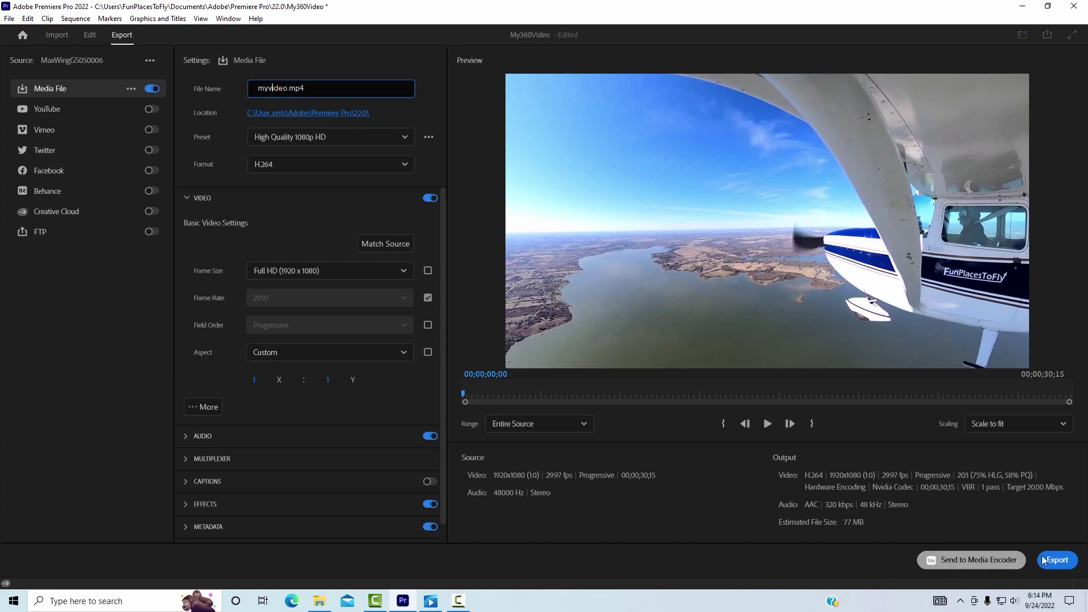
Export the reframed clip to myvideo.mp4.
{"action": "left_click", "coordinate": [1069, 566]}
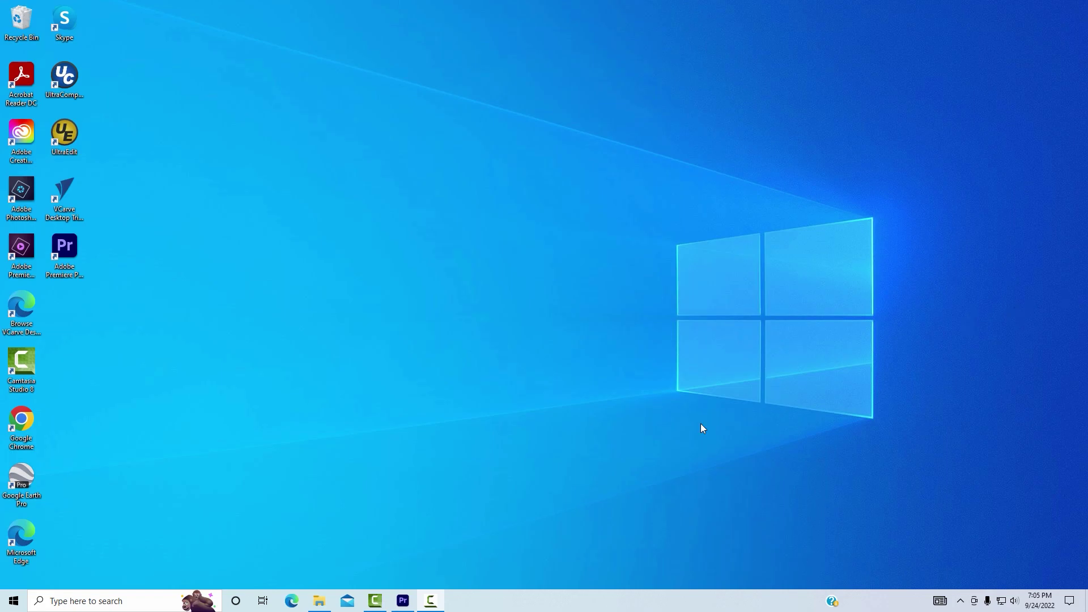
Open the exported my-video file from the Premiere Pro 22.0 folder for playback.
{"action": "left_click", "coordinate": [316, 605]}
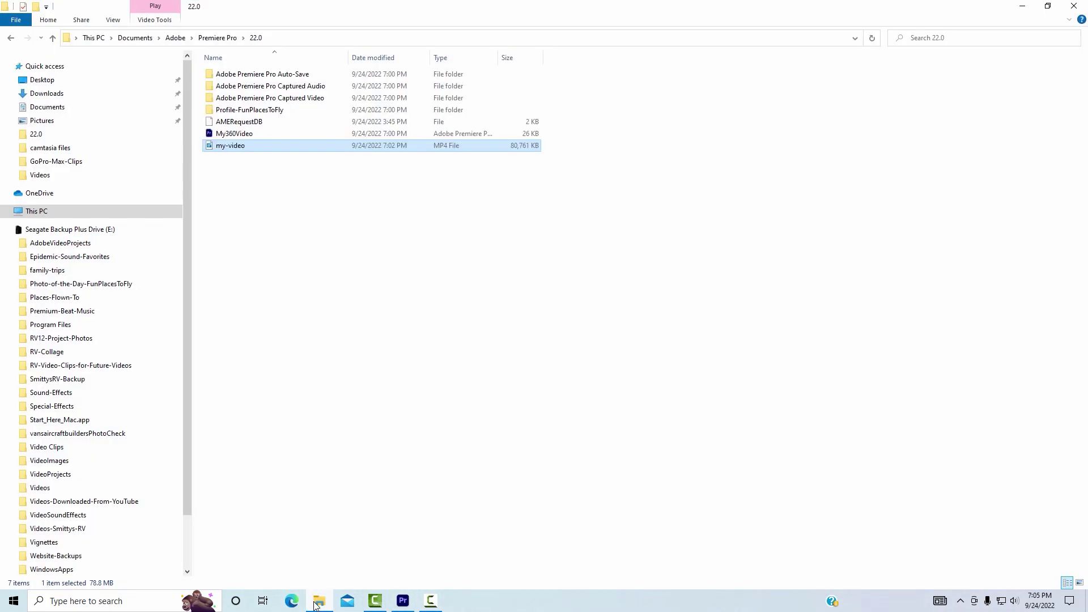
{"action": "double_click", "coordinate": [224, 146]}
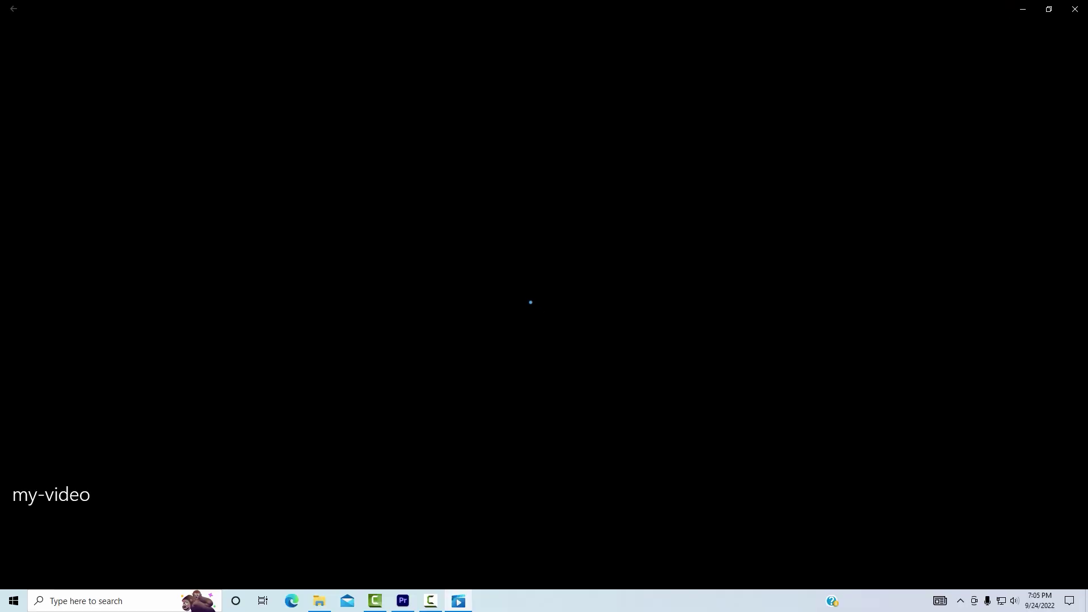